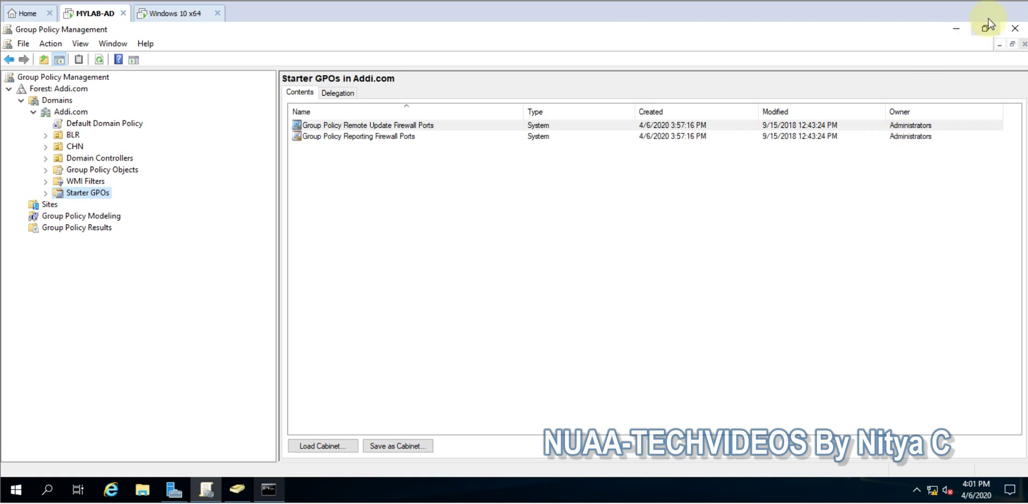
pyautogui.click(957, 28)
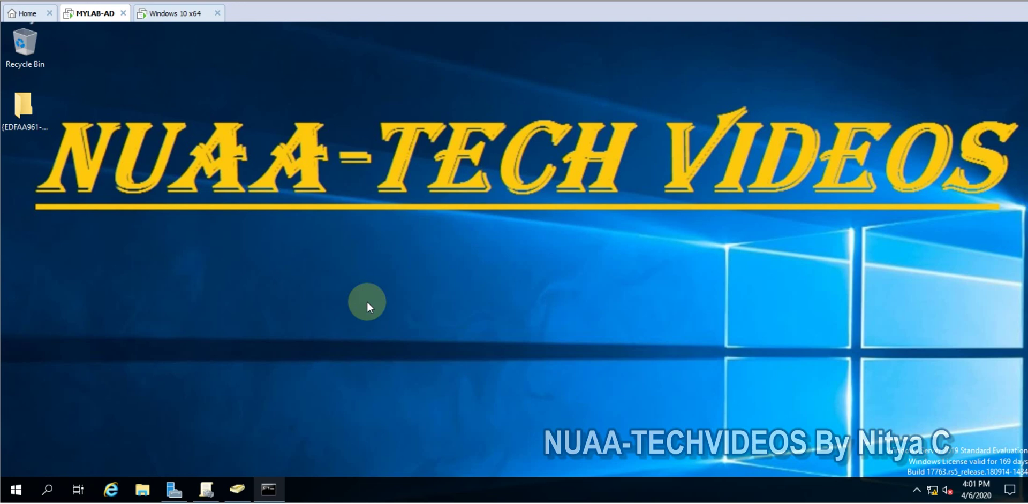
pyautogui.click(206, 489)
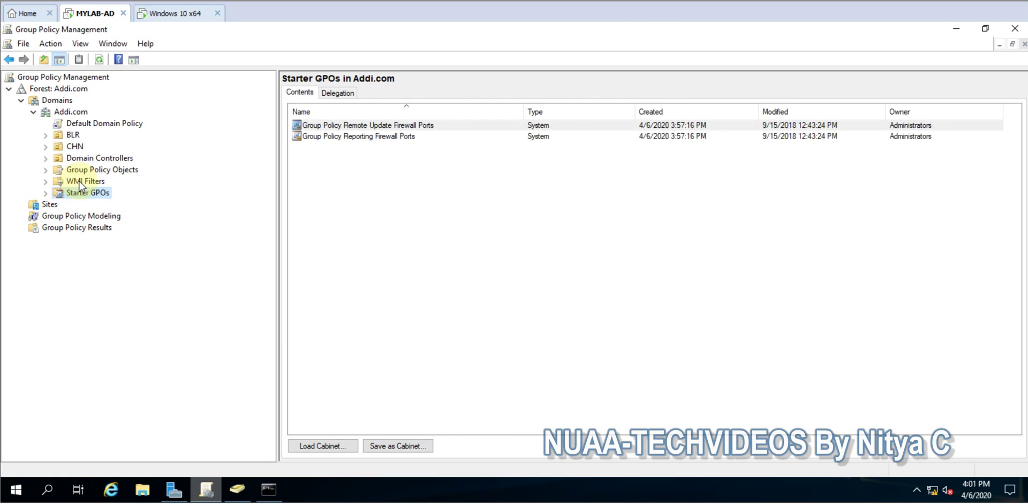
# - Expand the BLR OU and the Group Policy Objects container under Addi.com and list the domain's GPOs
pyautogui.click(58, 114)
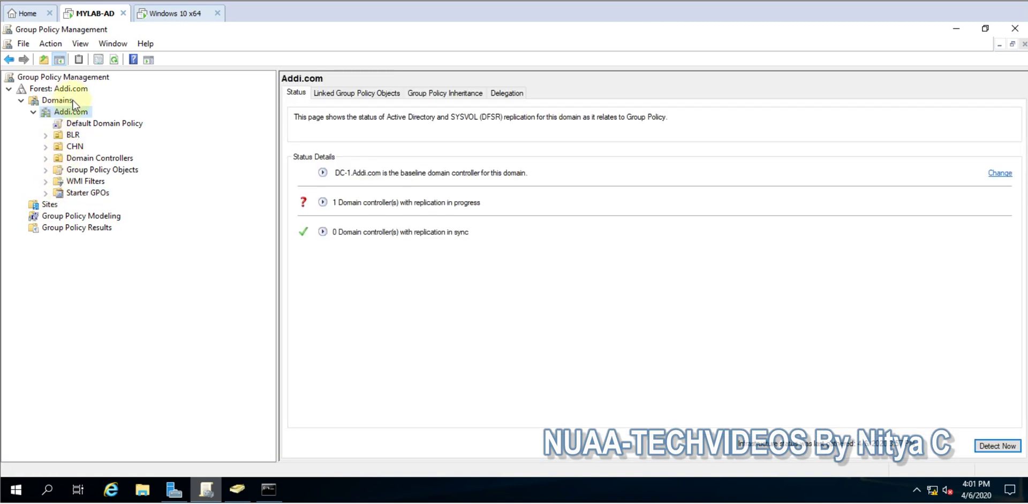
pyautogui.click(46, 136)
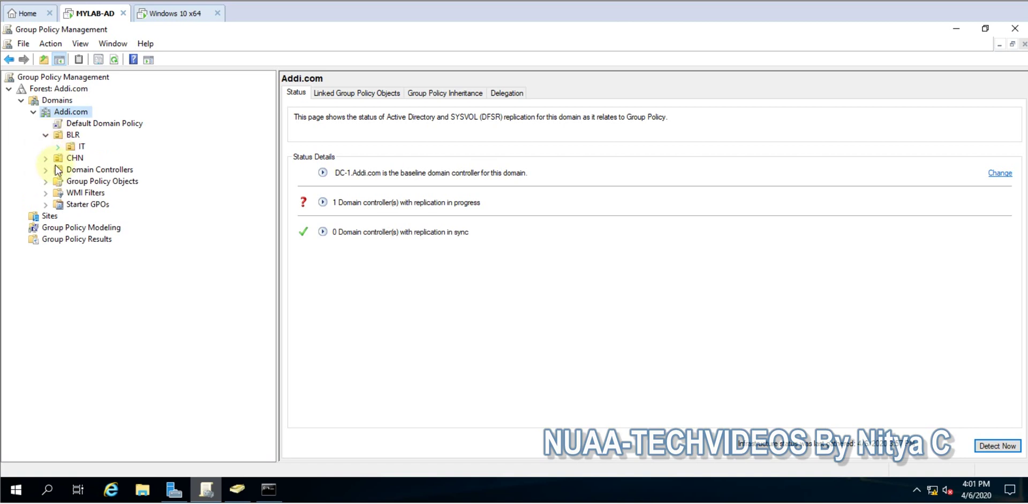
pyautogui.click(46, 194)
pyautogui.click(46, 182)
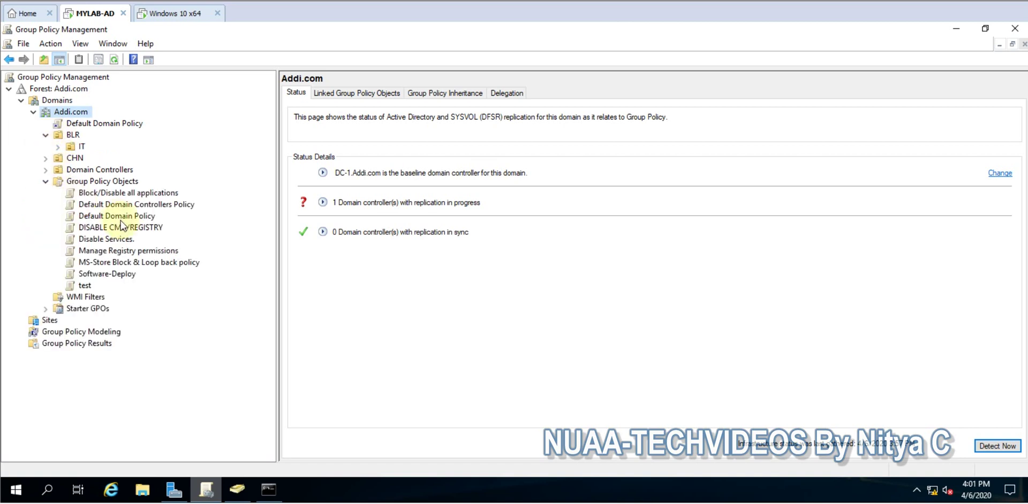
pyautogui.click(104, 181)
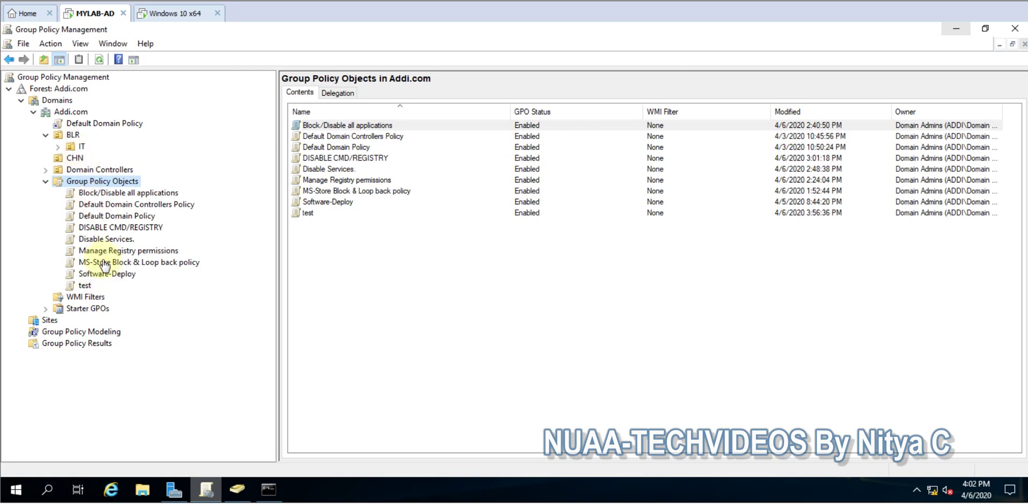
# - Check the GPOs linked to the CHN OU and the scope of the MS-Store Block & Loop back policy
pyautogui.click(75, 159)
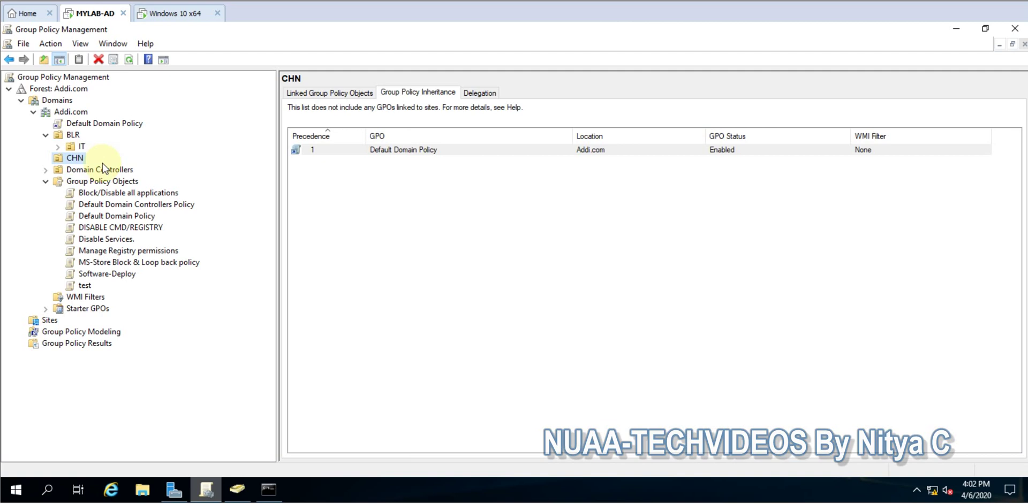
pyautogui.click(327, 92)
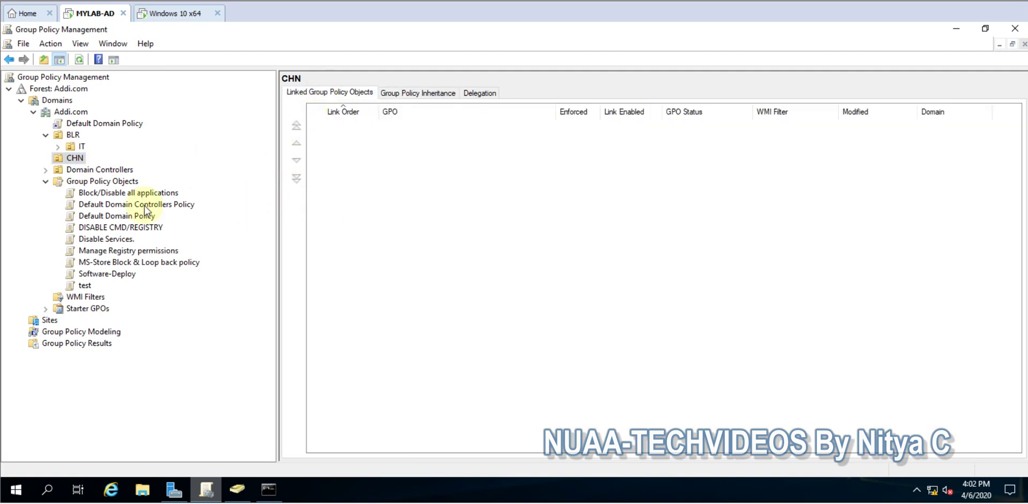
pyautogui.click(120, 265)
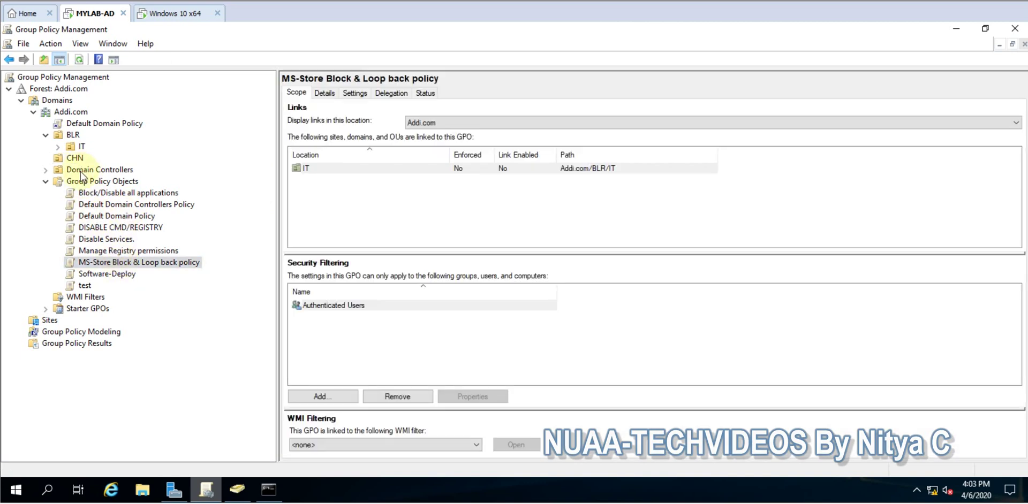
pyautogui.click(131, 181)
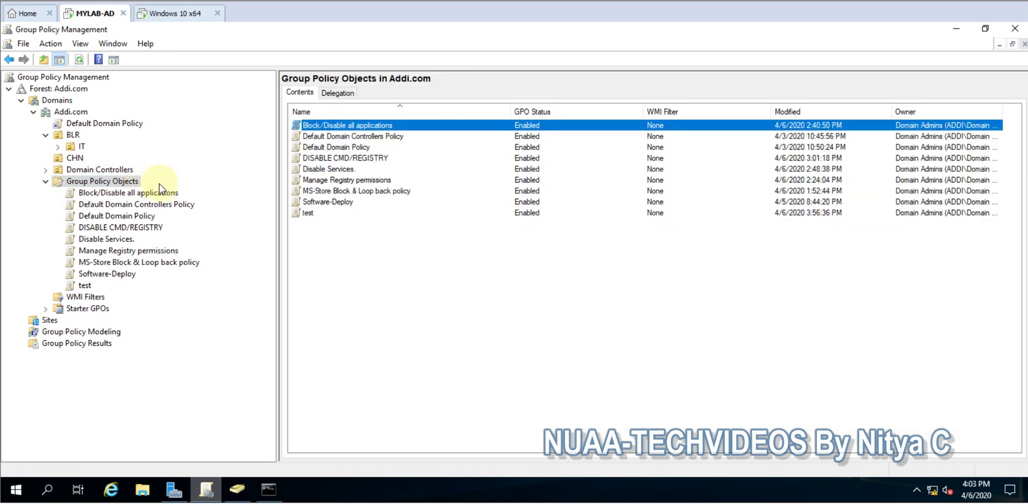
pyautogui.click(69, 160)
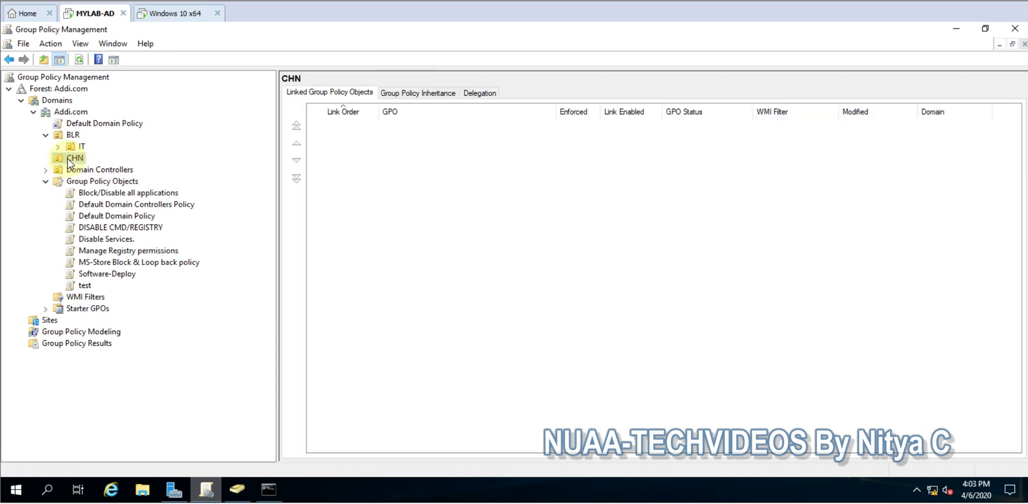
pyautogui.click(84, 185)
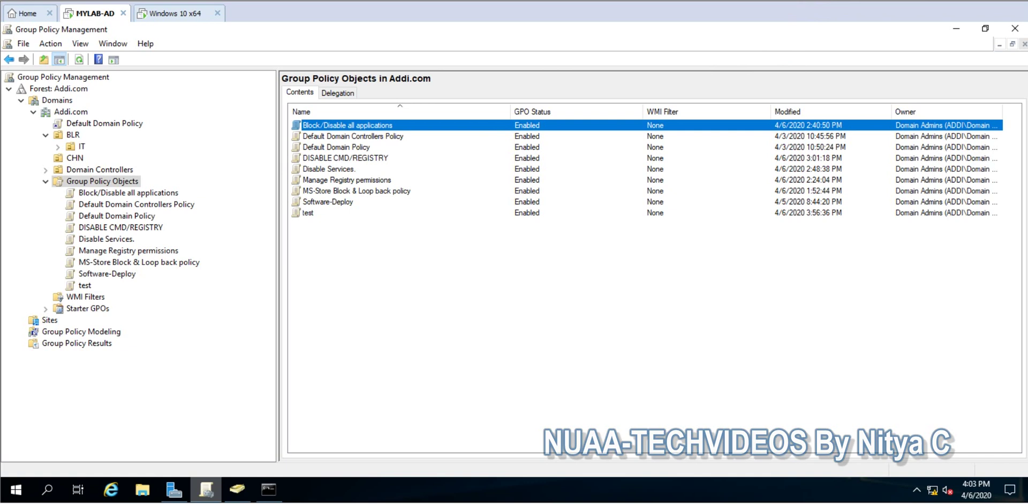
# - Duplicate the MS-Store Block & Loop back policy in the Group Policy Objects container, using the default permissions for new GPOs
pyautogui.click(115, 261)
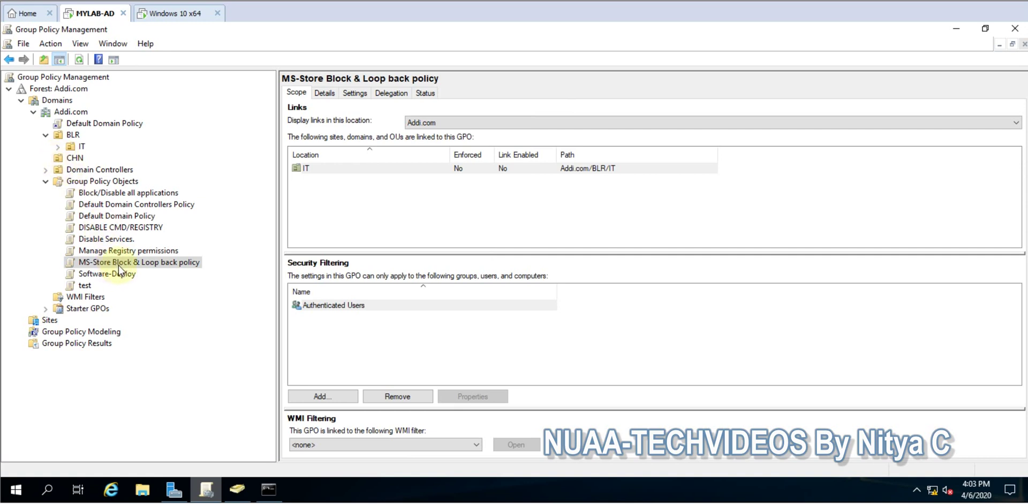
pyautogui.rightClick(119, 266)
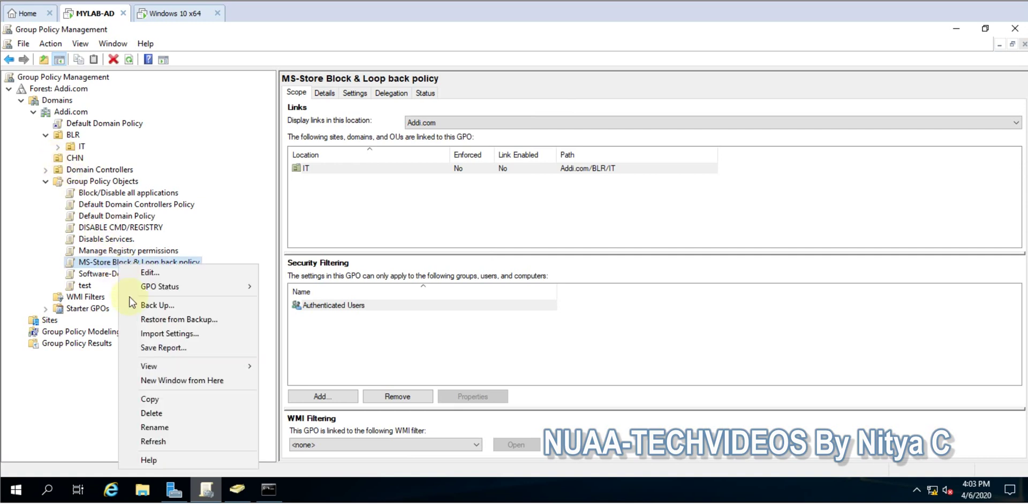
pyautogui.click(171, 401)
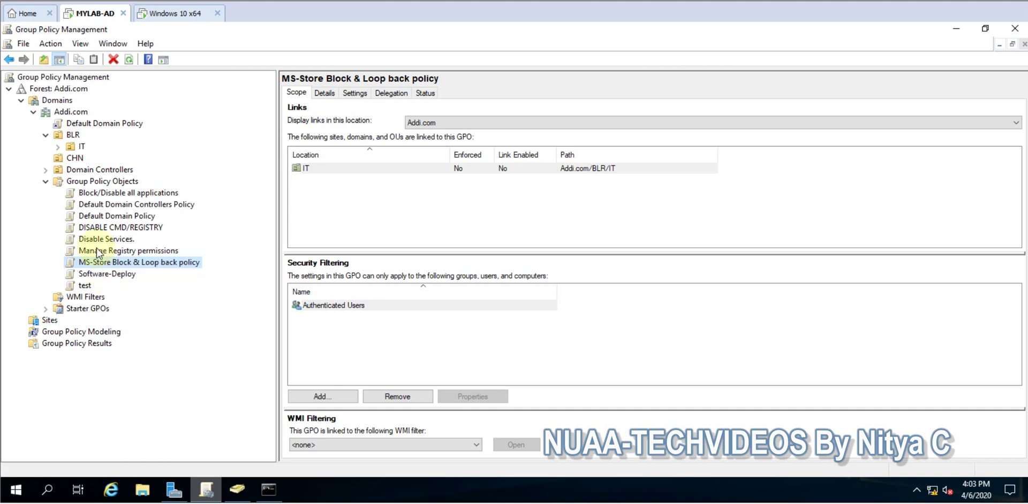
pyautogui.click(99, 182)
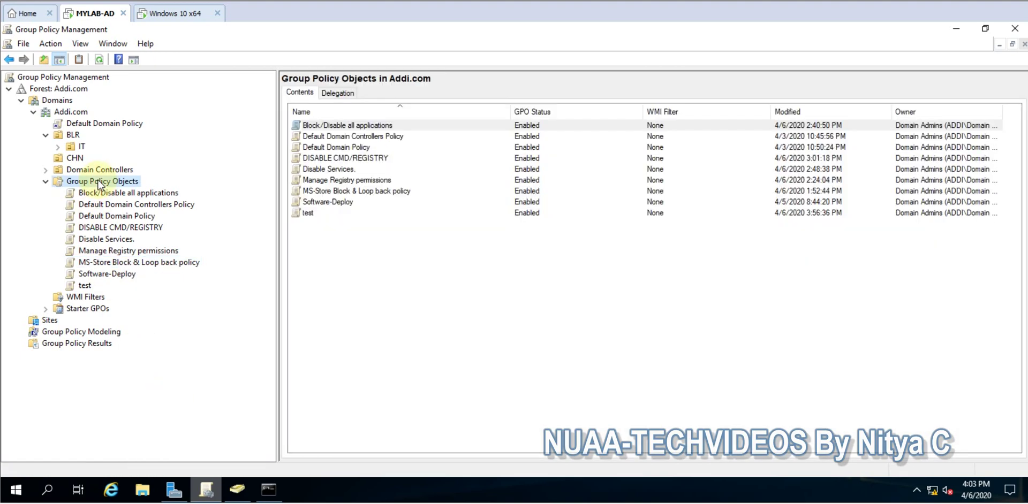
pyautogui.rightClick(99, 182)
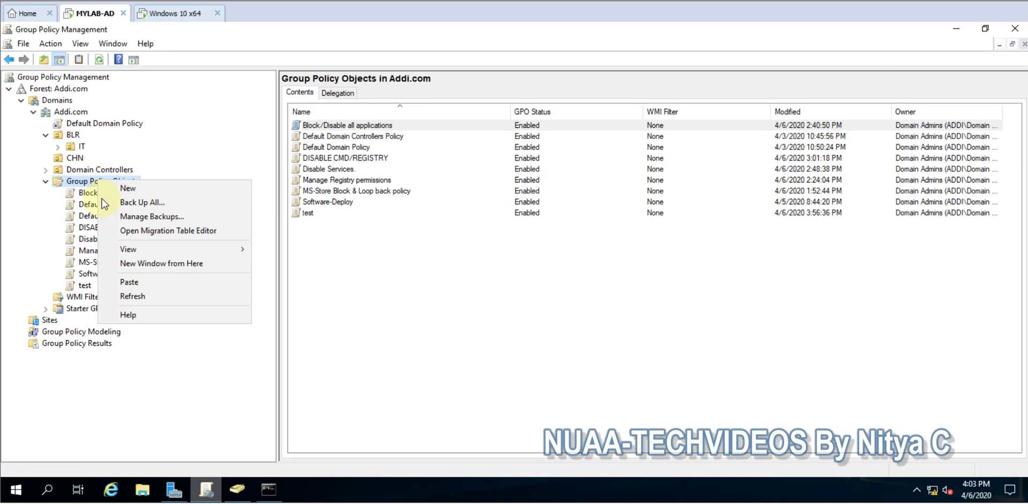
pyautogui.click(134, 285)
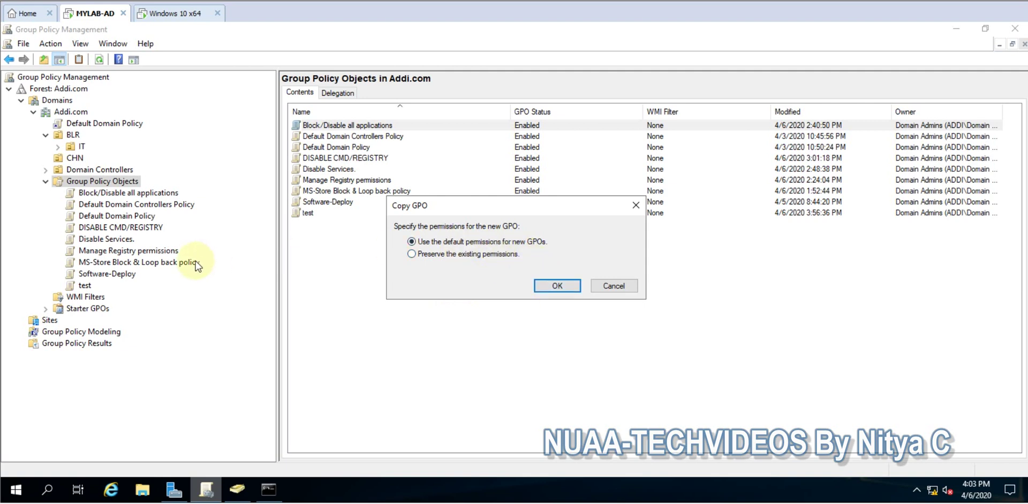
pyautogui.click(562, 286)
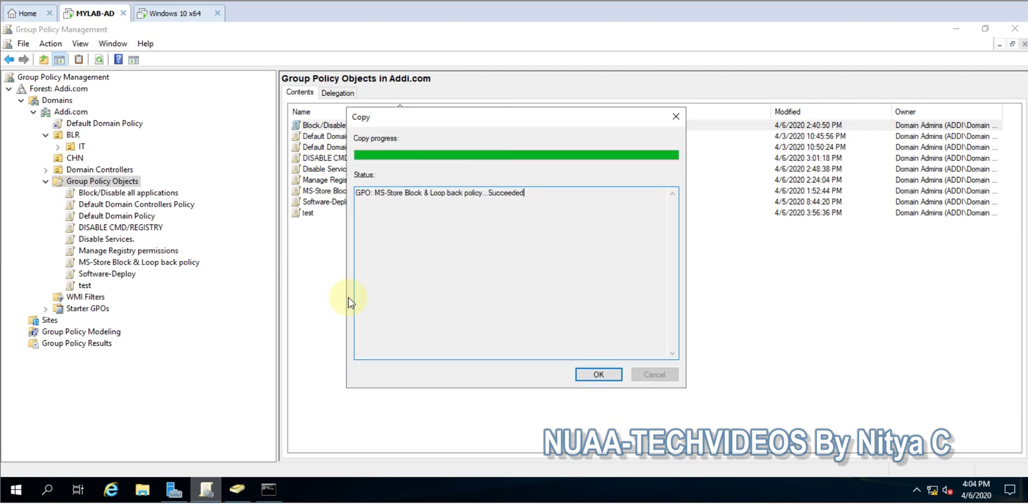
pyautogui.moveTo(541, 195); pyautogui.dragTo(353, 231)
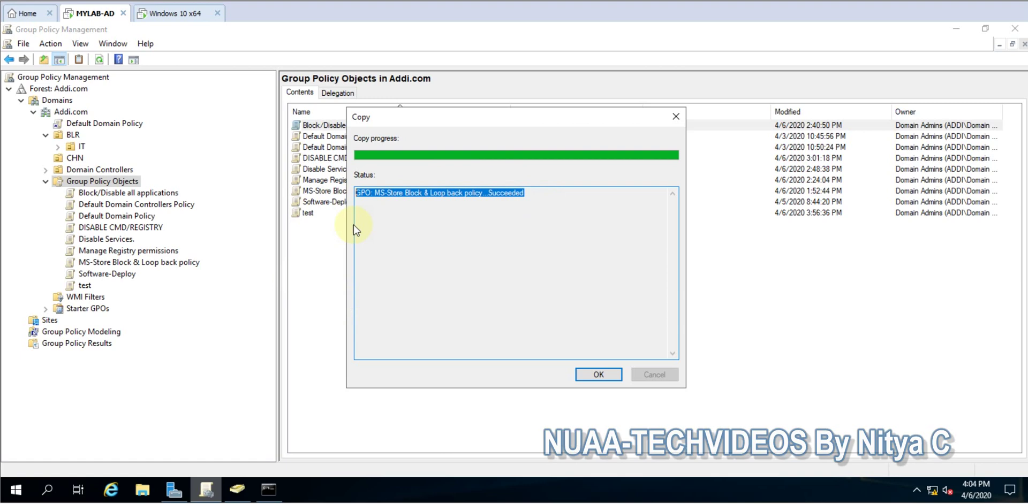
pyautogui.click(600, 376)
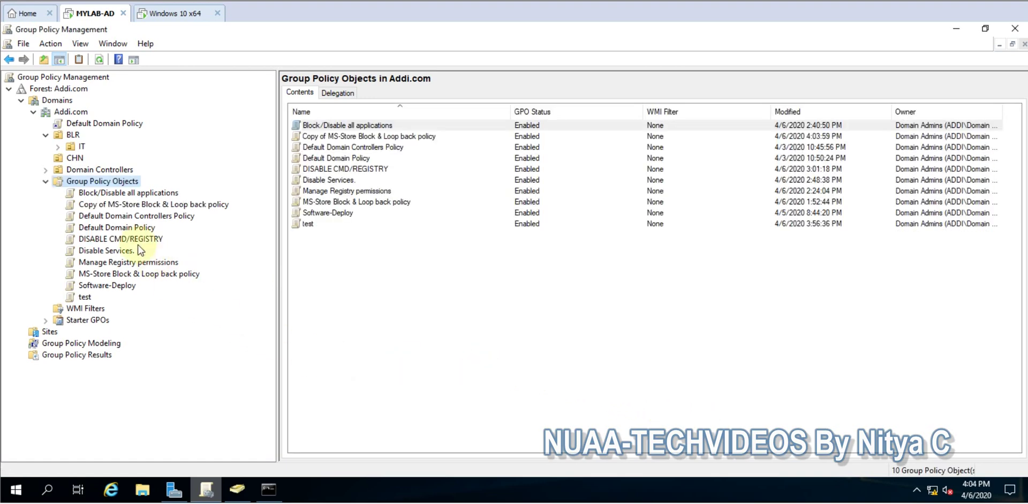
# - Review the scope and the fully expanded settings report of the copied MS-Store Block & Loop back policy
pyautogui.click(117, 205)
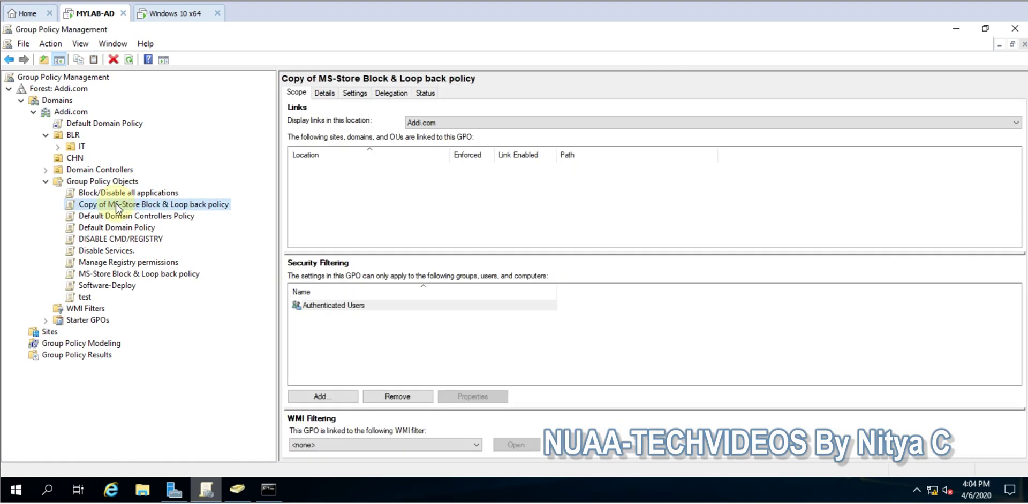
pyautogui.click(296, 93)
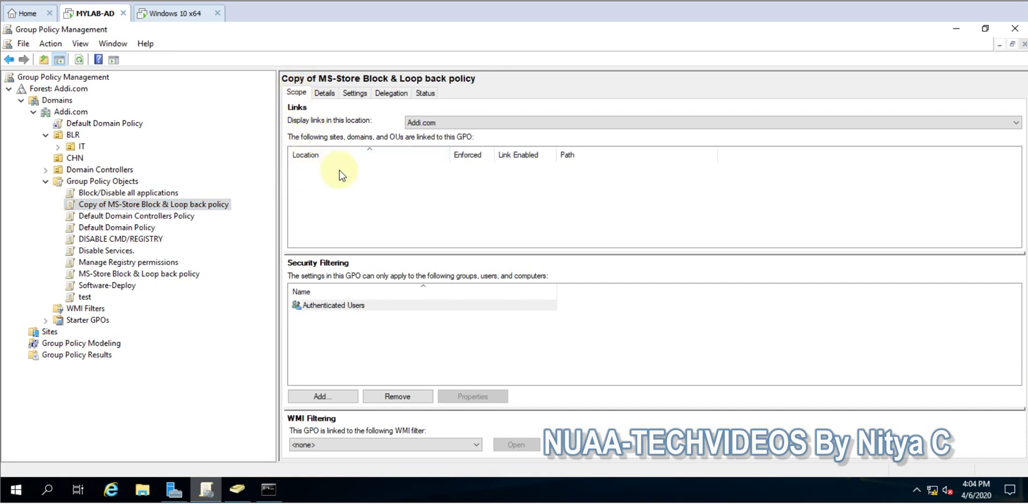
pyautogui.click(355, 93)
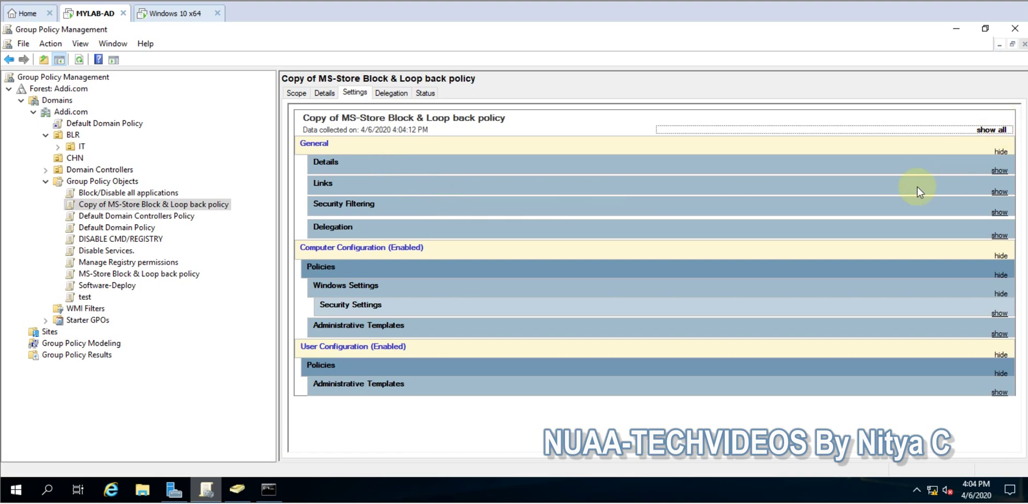
pyautogui.scroll(-15, 817, 274)
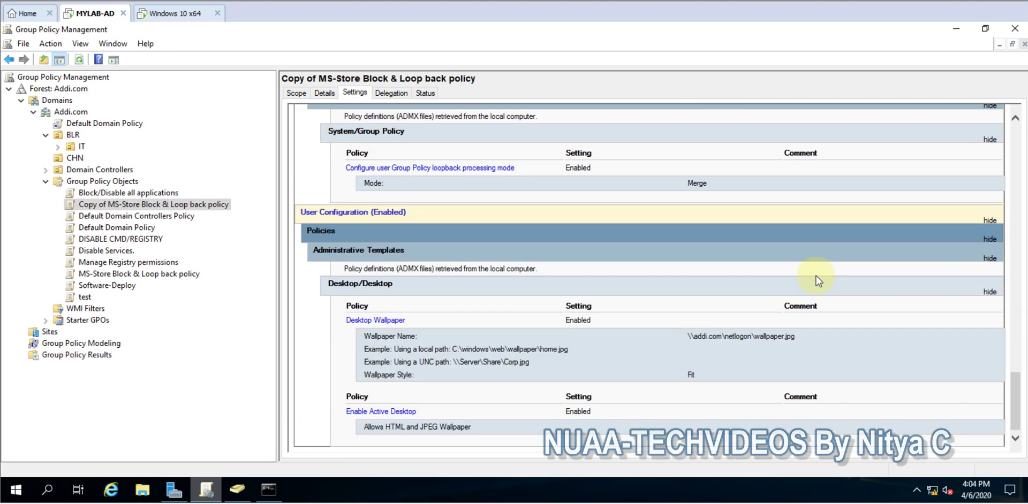
pyautogui.scroll(20, 817, 280)
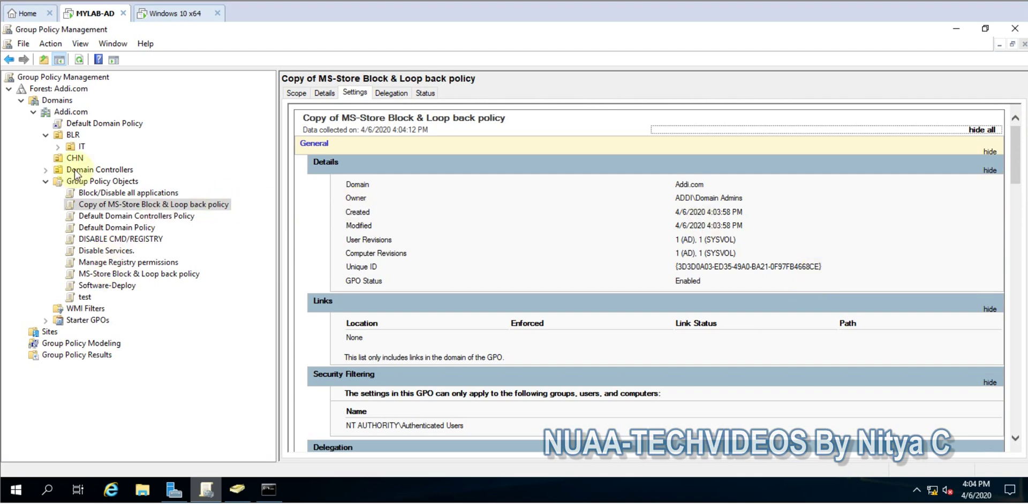
# - Expand the IT OU and review the full settings report of its linked MS-Store Block & Loop back policy
pyautogui.click(55, 147)
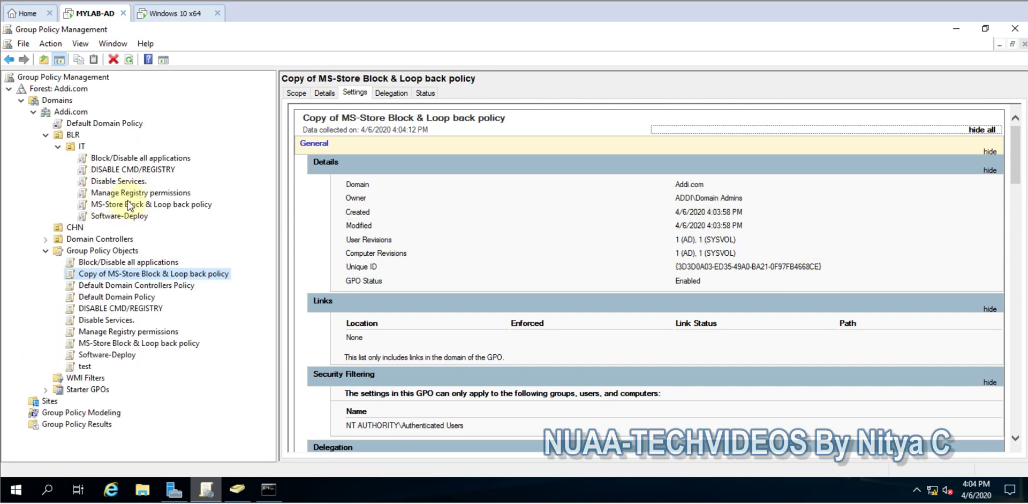
pyautogui.click(131, 204)
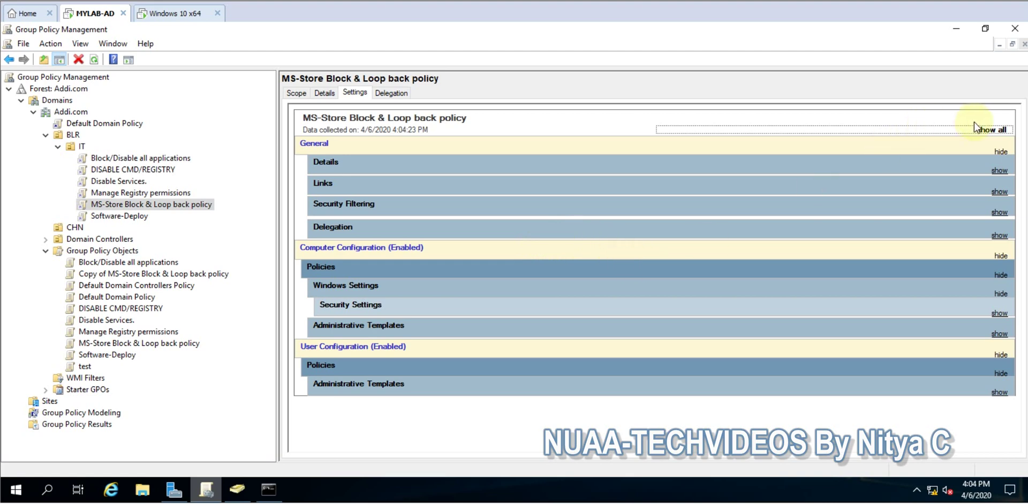
pyautogui.click(981, 133)
pyautogui.scroll(-15, 664, 275)
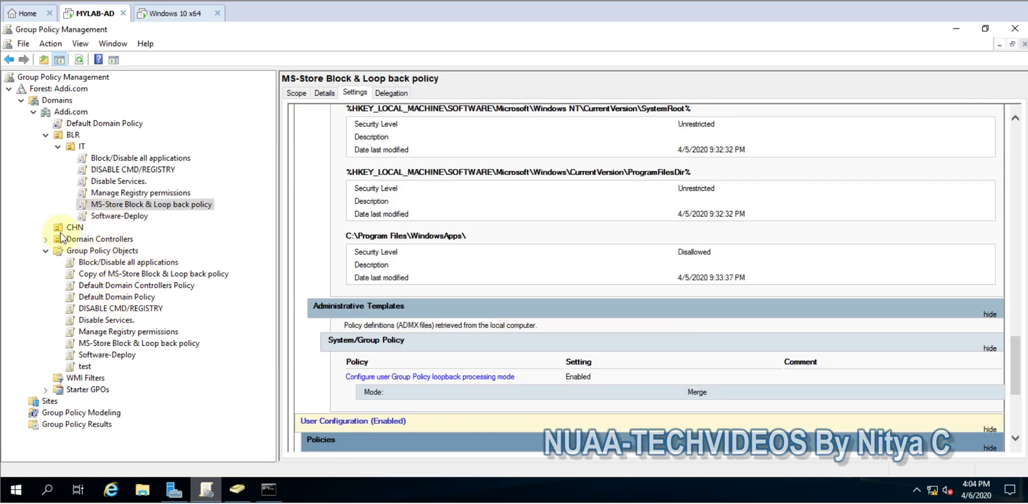
# - Link the existing GPO Copy of MS-Store Block & Loop back policy to the CHN OU
pyautogui.click(58, 230)
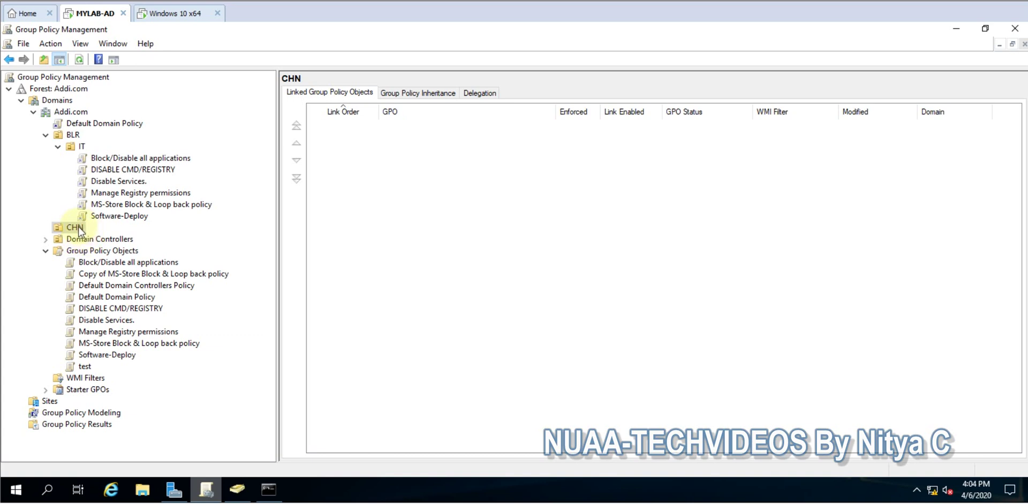
pyautogui.rightClick(80, 230)
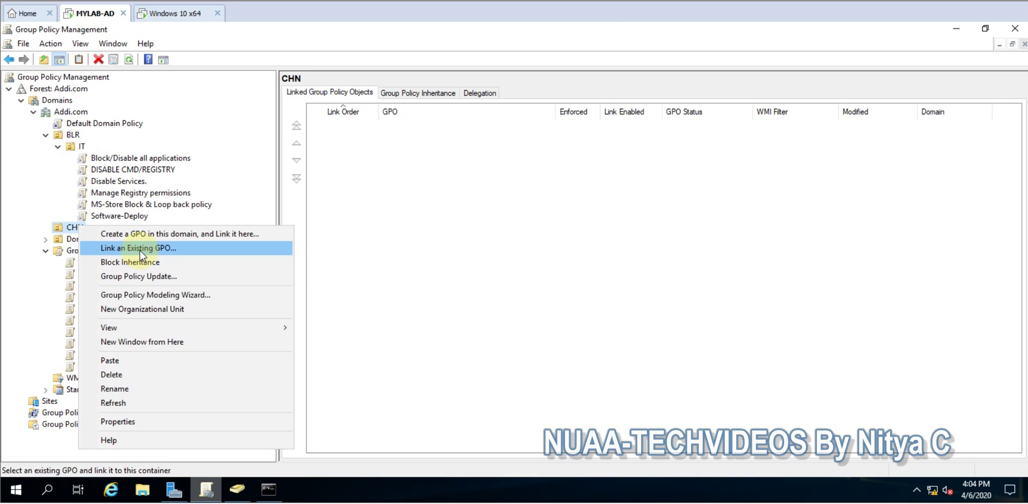
pyautogui.click(140, 248)
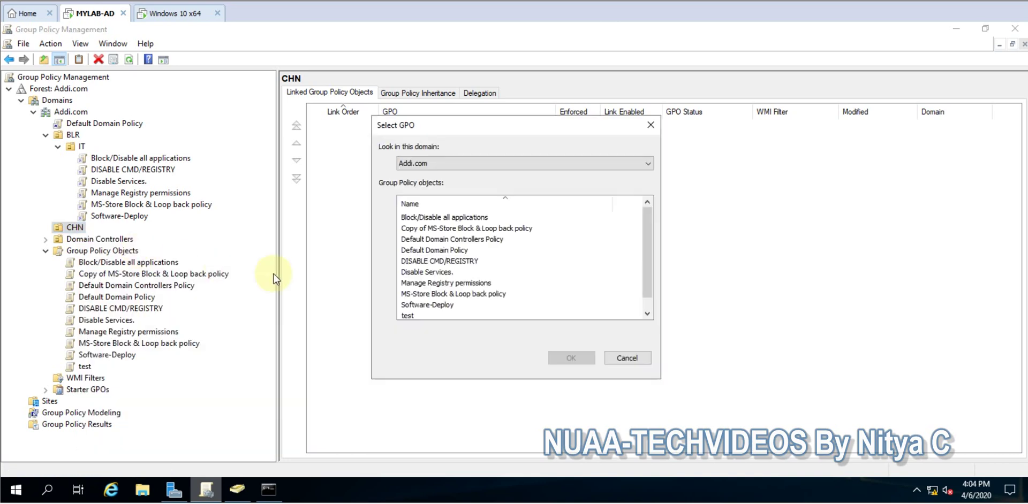
pyautogui.click(451, 270)
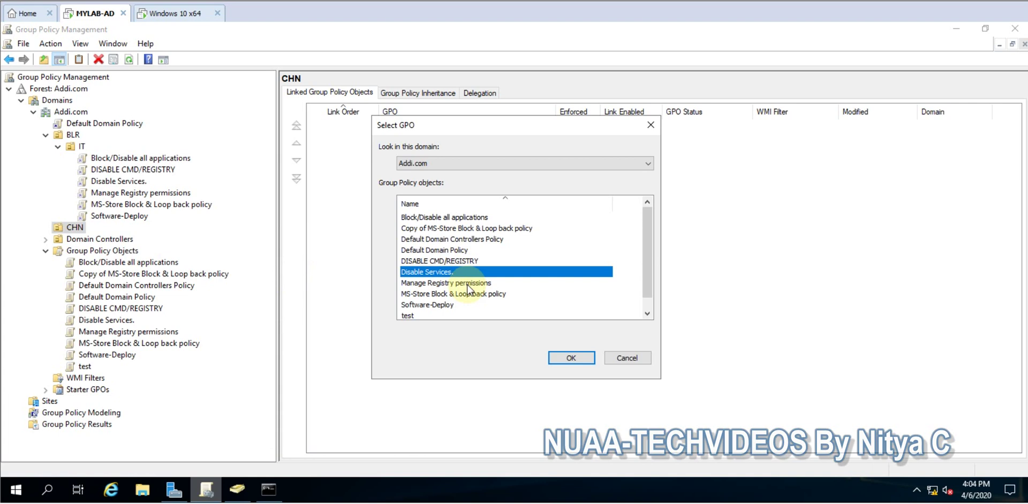
pyautogui.click(397, 230)
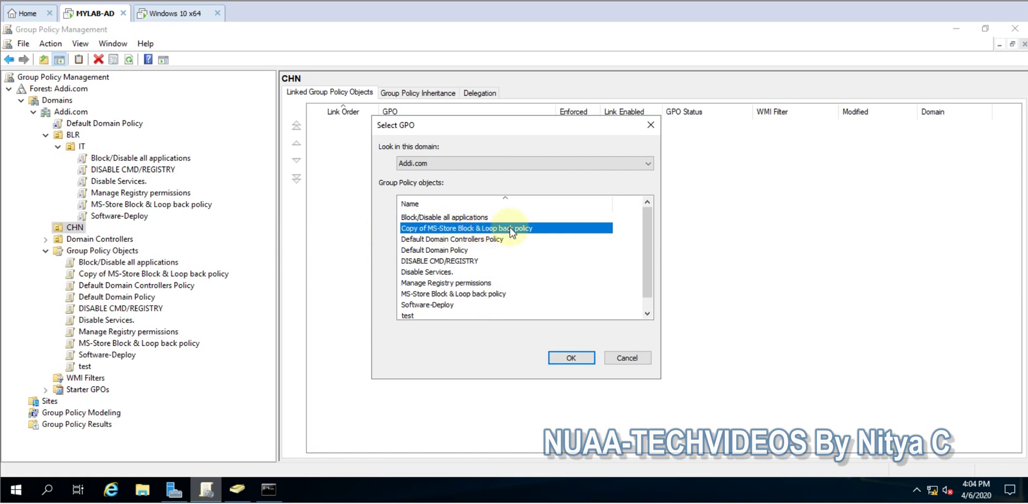
pyautogui.click(573, 357)
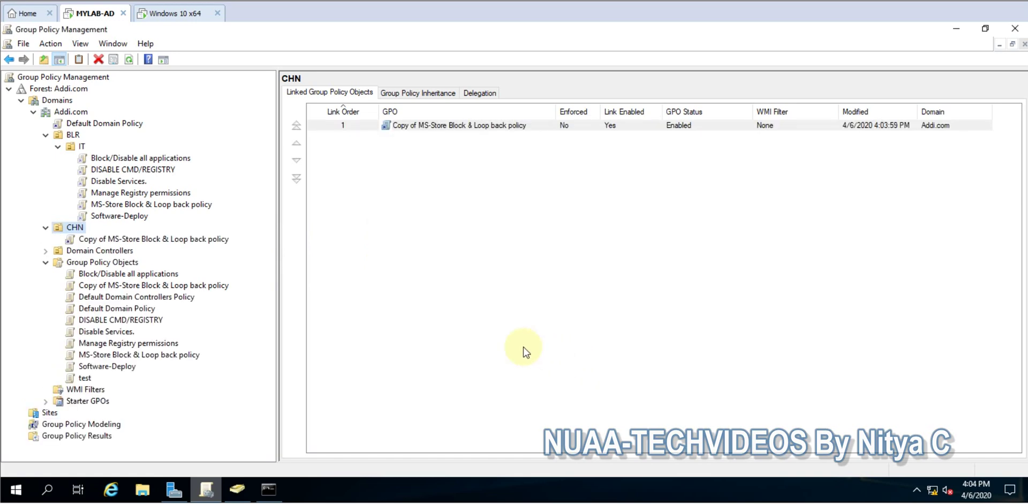
# - Rename the GPO linked to the CHN OU as New Policy For CHN
pyautogui.click(134, 243)
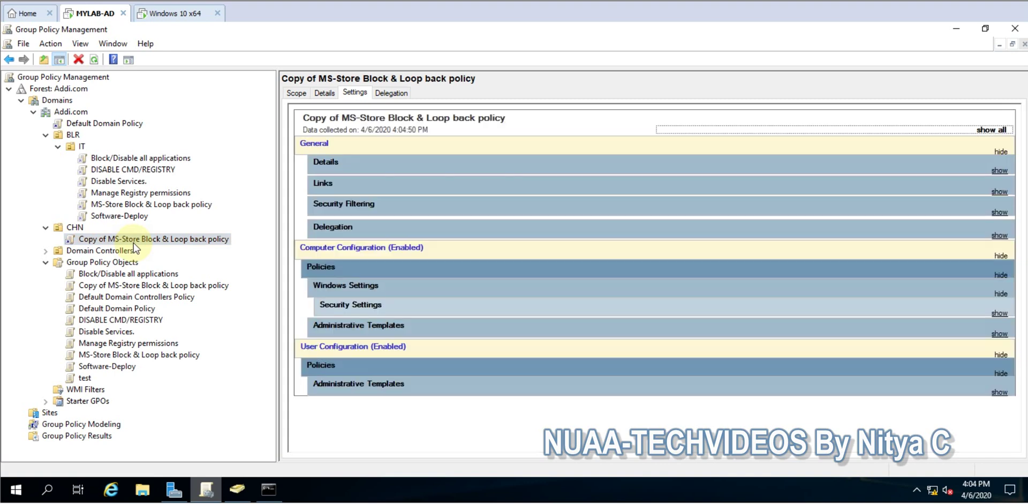
pyautogui.rightClick(134, 244)
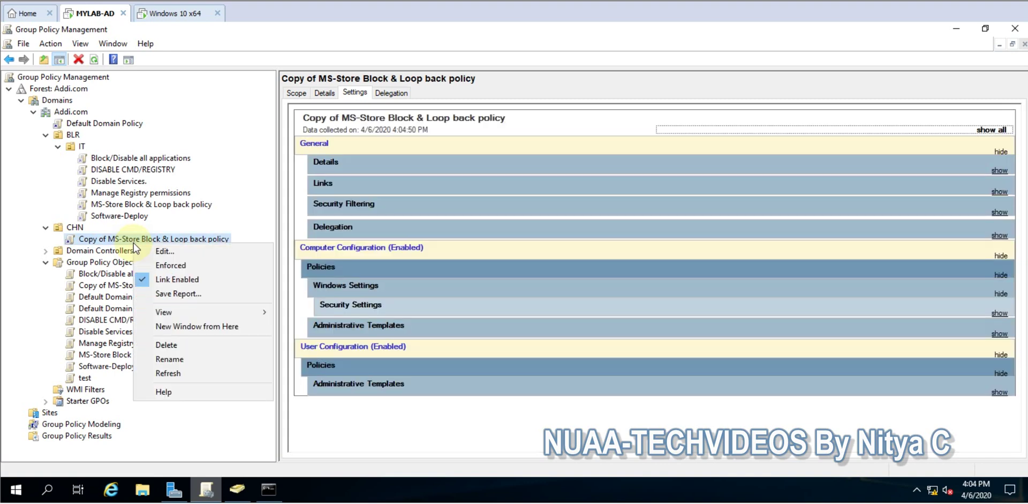
pyautogui.click(174, 360)
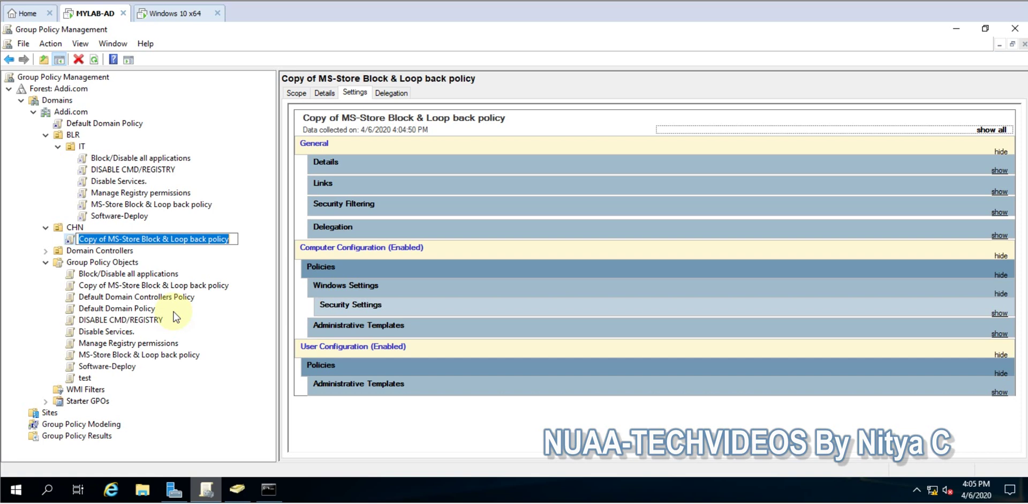
pyautogui.write('New')
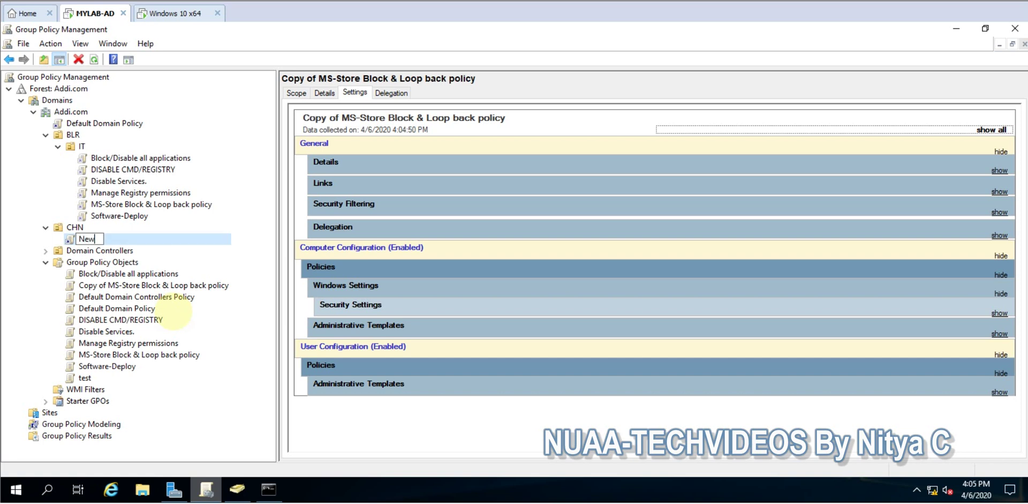
pyautogui.write(' Policy For ')
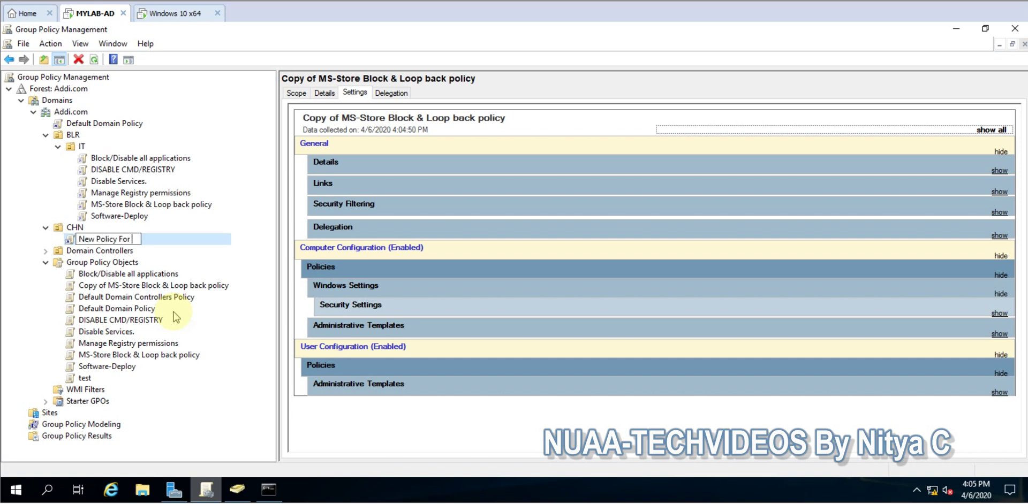
pyautogui.write('CHN')
pyautogui.press('Return')
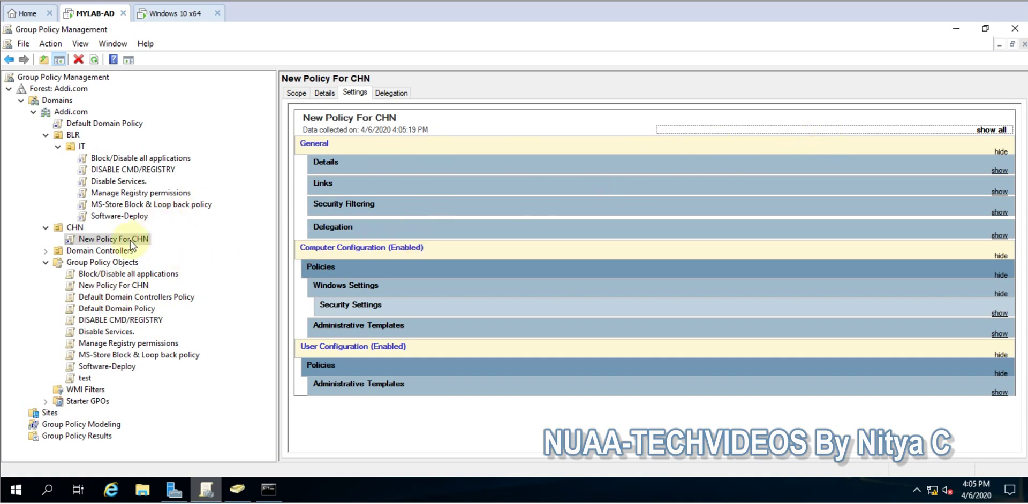
# - Start a backup of the New Policy For CHN GPO and browse to C:\Temp for the backup location
pyautogui.click(131, 205)
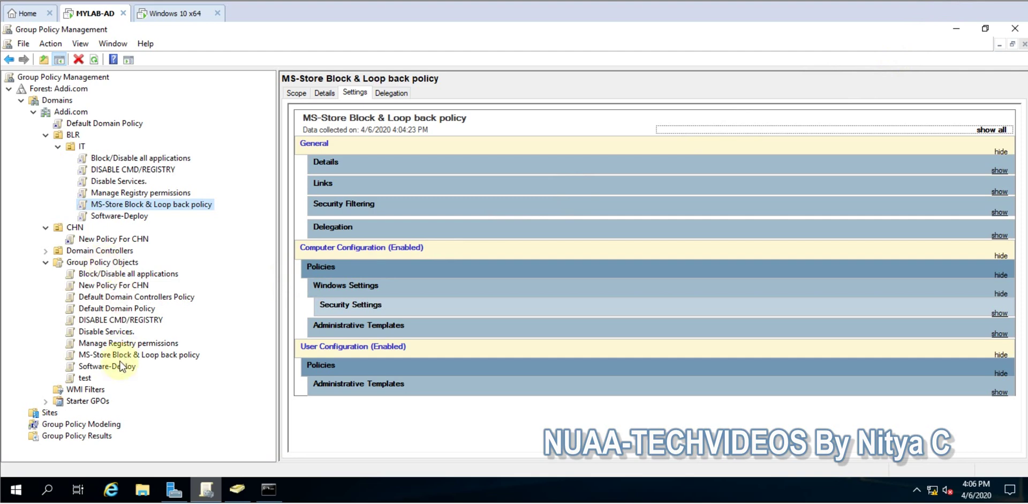
pyautogui.click(109, 285)
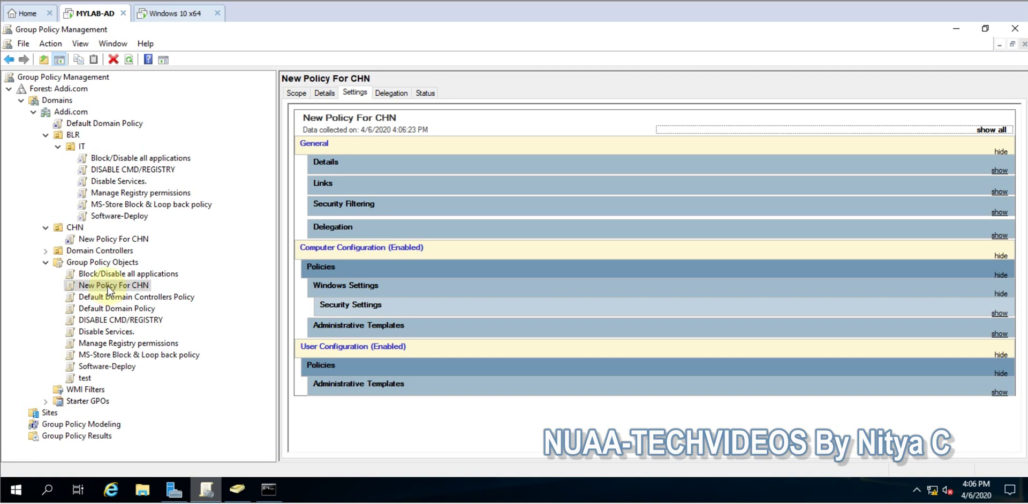
pyautogui.rightClick(111, 291)
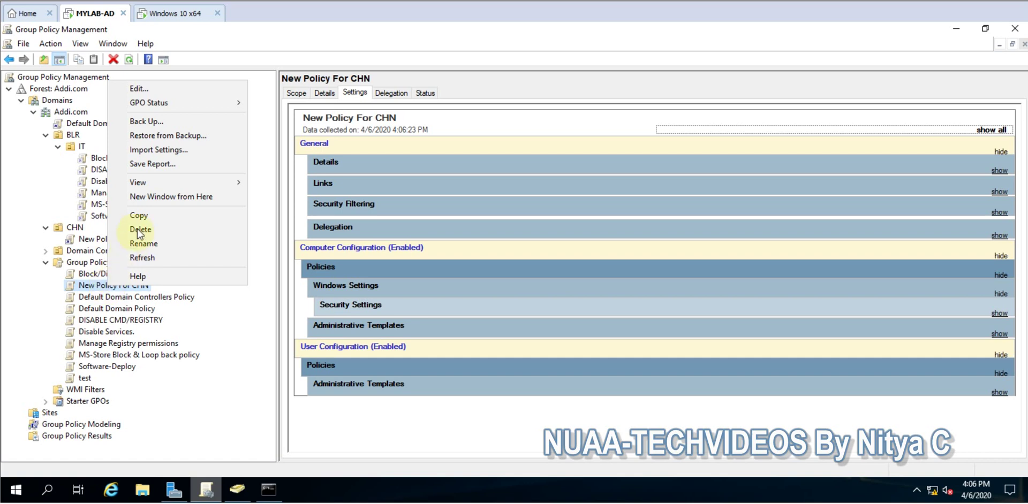
pyautogui.click(162, 120)
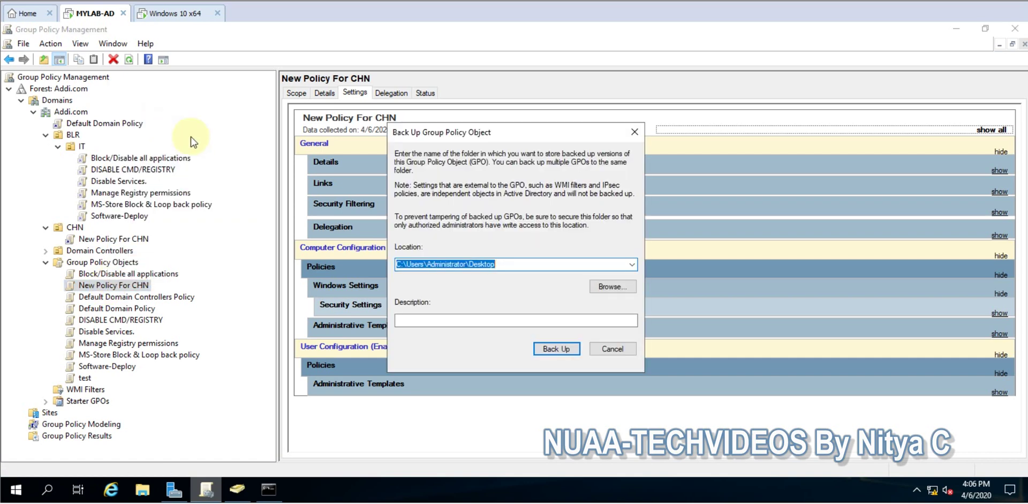
pyautogui.click(594, 287)
pyautogui.scroll(-2, 456, 266)
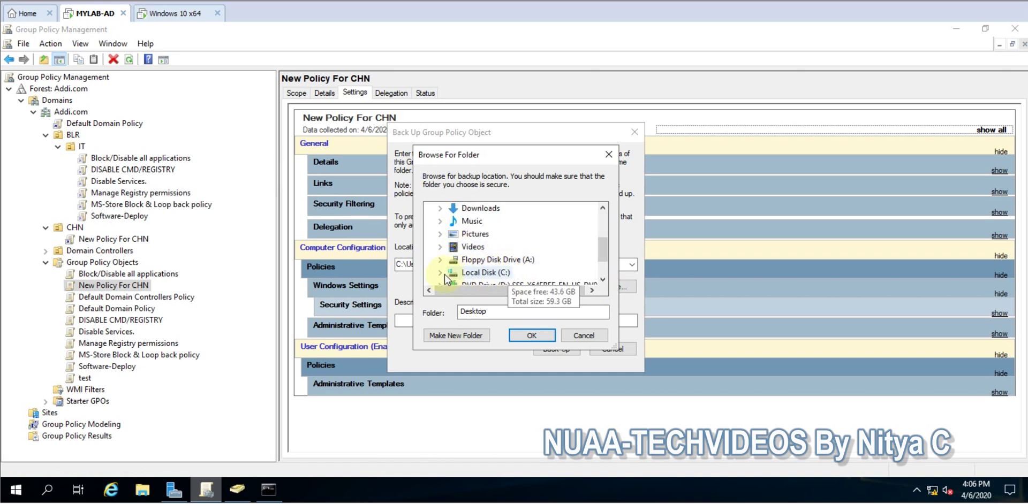
pyautogui.doubleClick(482, 273)
pyautogui.scroll(-3, 486, 225)
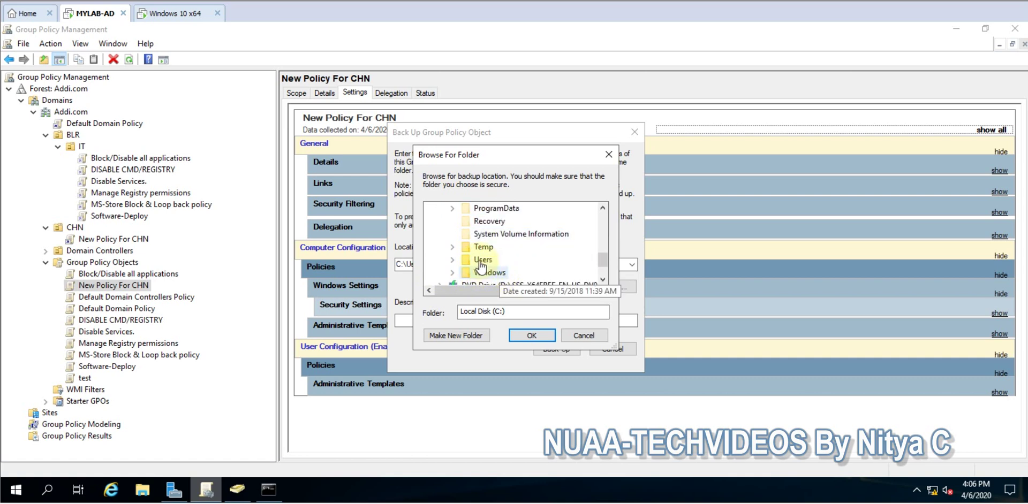
pyautogui.doubleClick(483, 247)
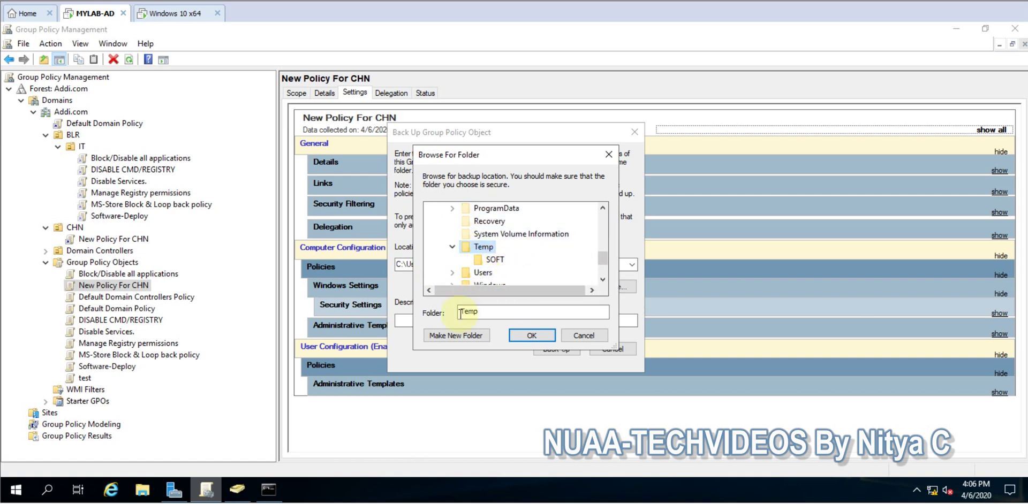
# - Create a folder named Std policy inside C:\Temp and choose it as the backup location
pyautogui.click(454, 336)
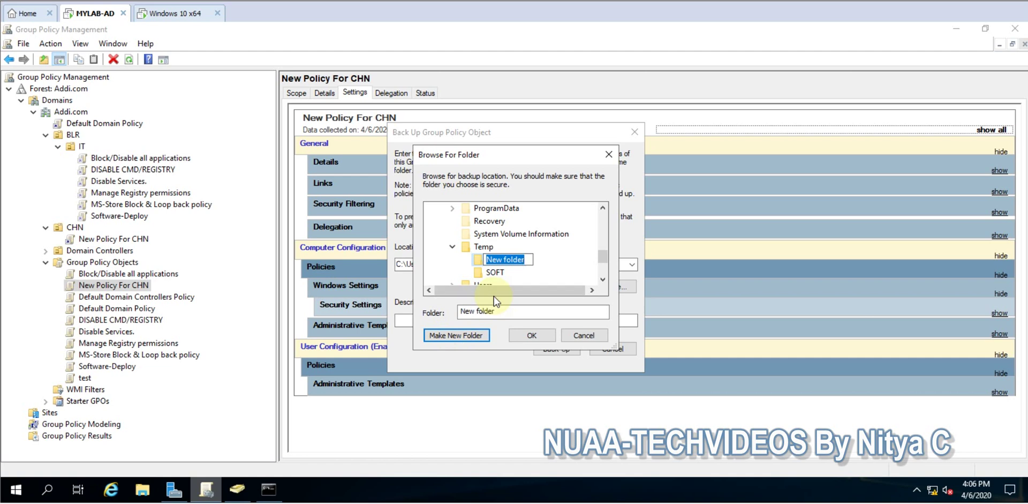
pyautogui.write('Std')
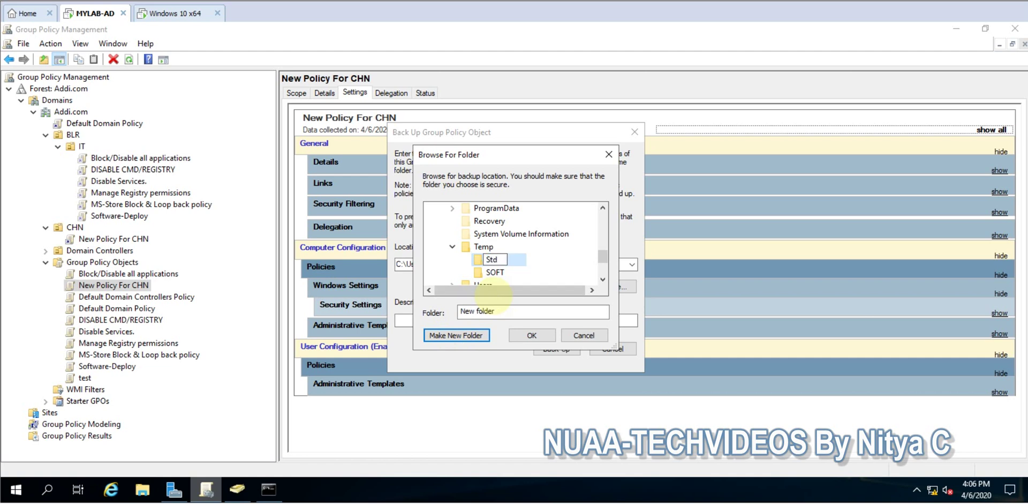
pyautogui.write(' polo')
pyautogui.press('BackSpace')
pyautogui.write('icy')
pyautogui.press('Return')
pyautogui.click(530, 336)
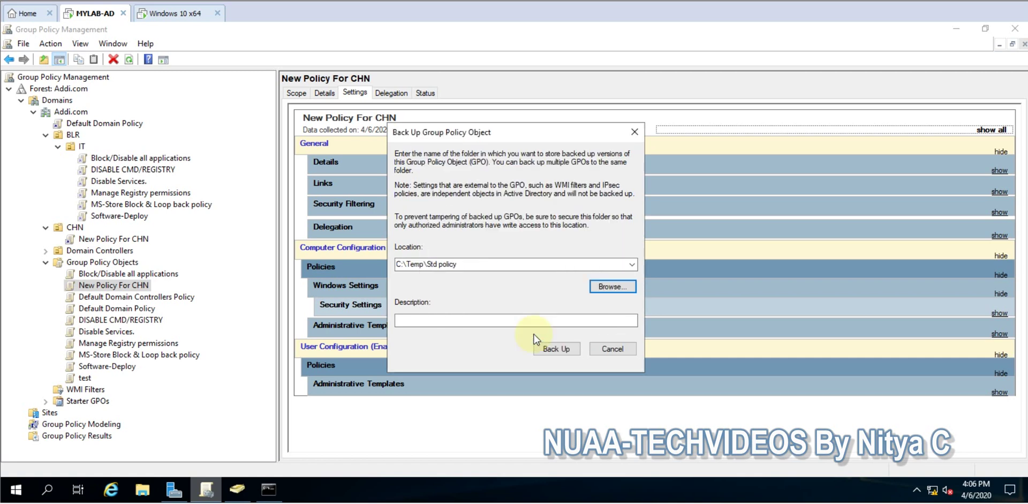
# - Describe the backup as Standard Policy and run it to completion
pyautogui.click(451, 321)
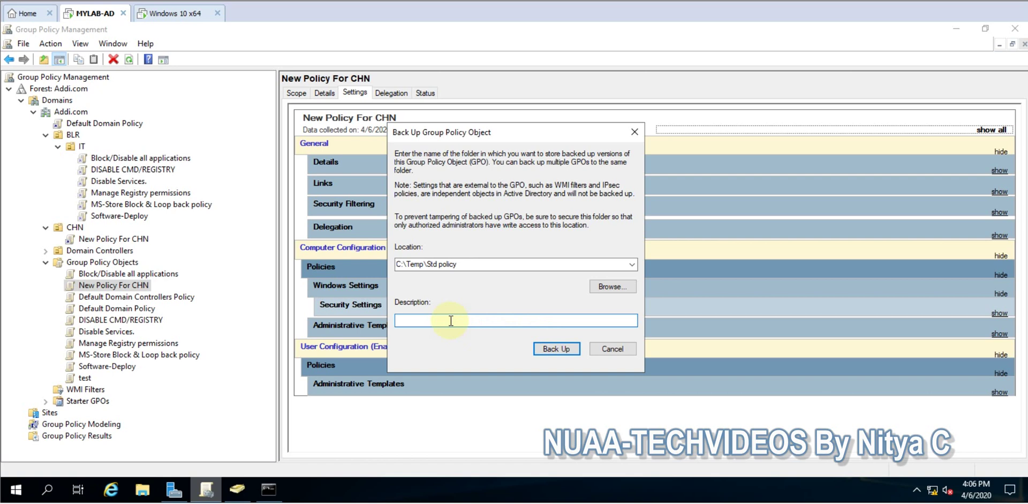
pyautogui.write('Standard Policy')
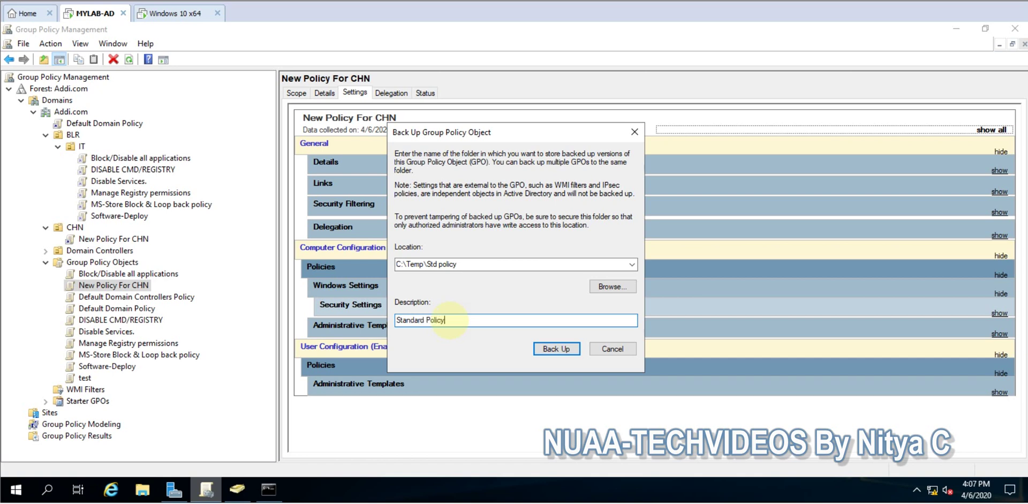
pyautogui.click(563, 349)
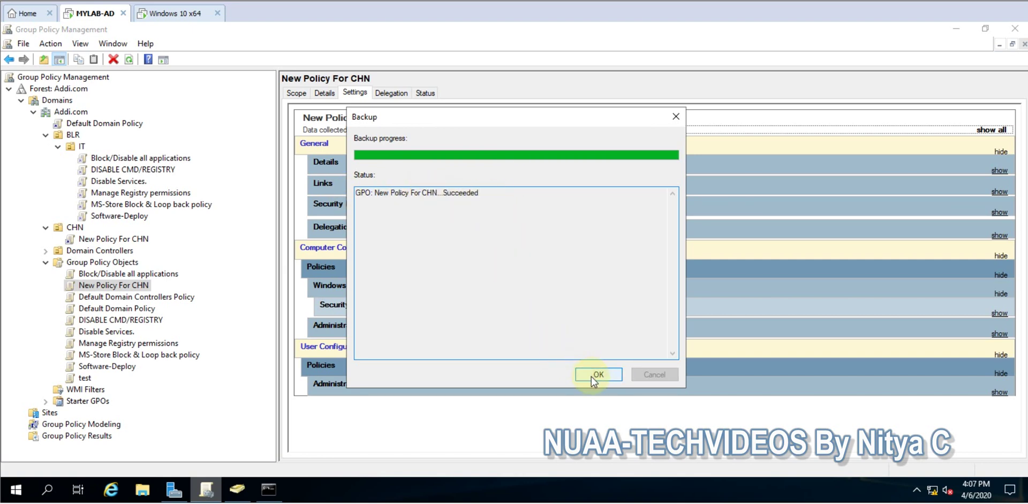
pyautogui.moveTo(492, 193); pyautogui.dragTo(355, 193)
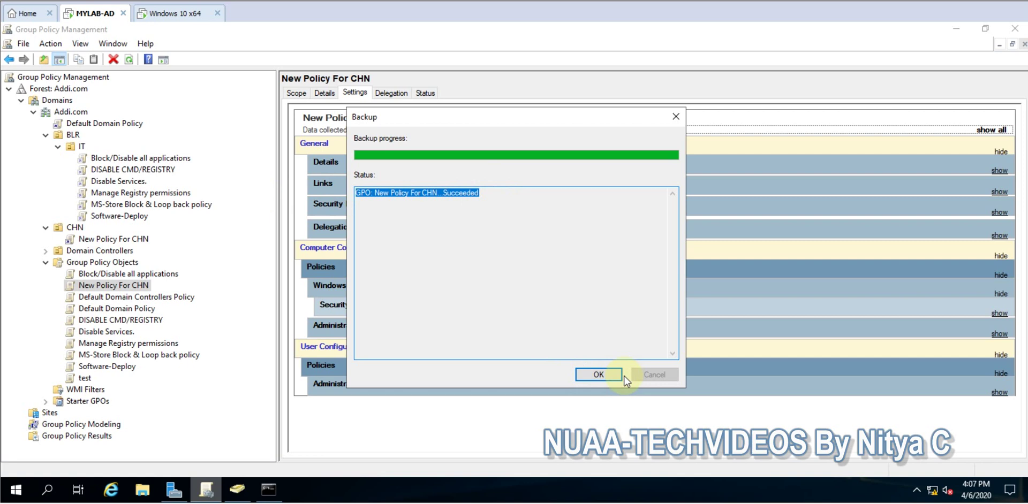
pyautogui.click(610, 377)
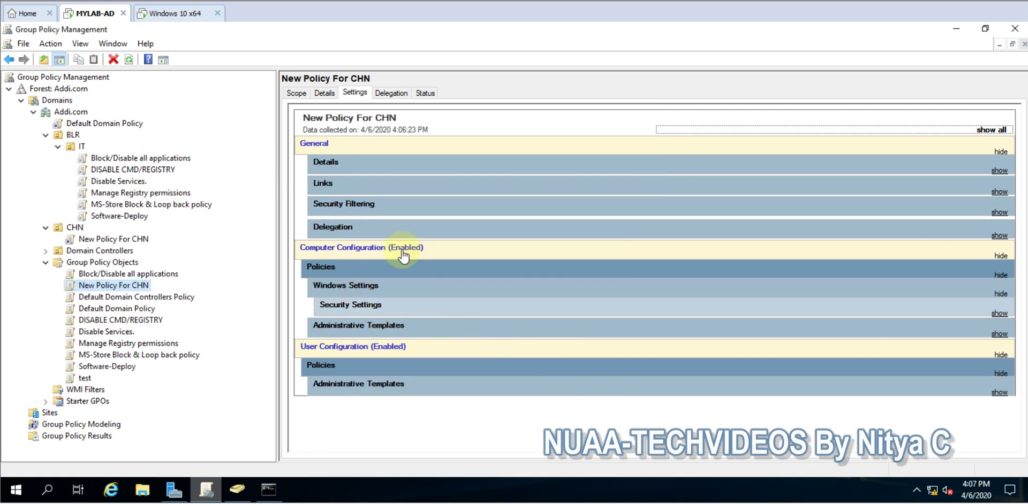
# - Create a new organizational unit named DEL directly under the Addi.com domain
pyautogui.rightClick(72, 137)
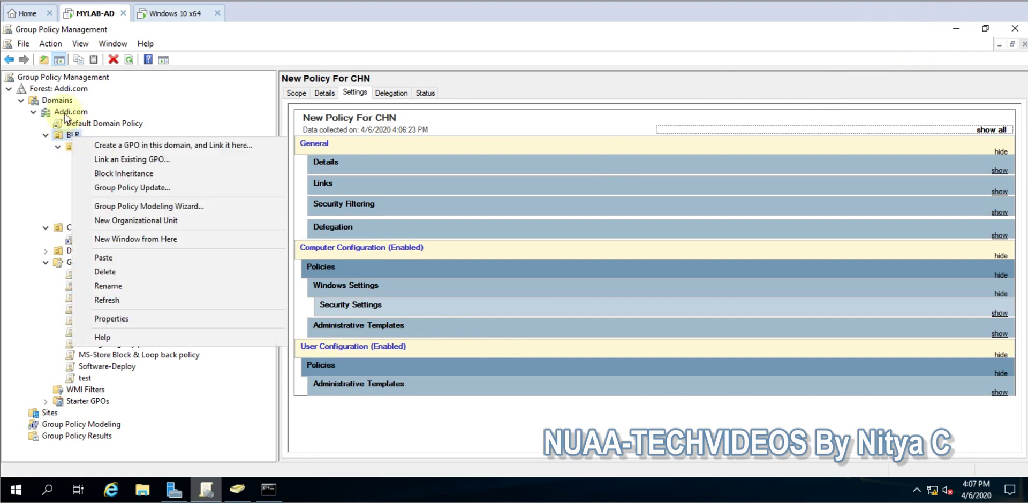
pyautogui.rightClick(65, 114)
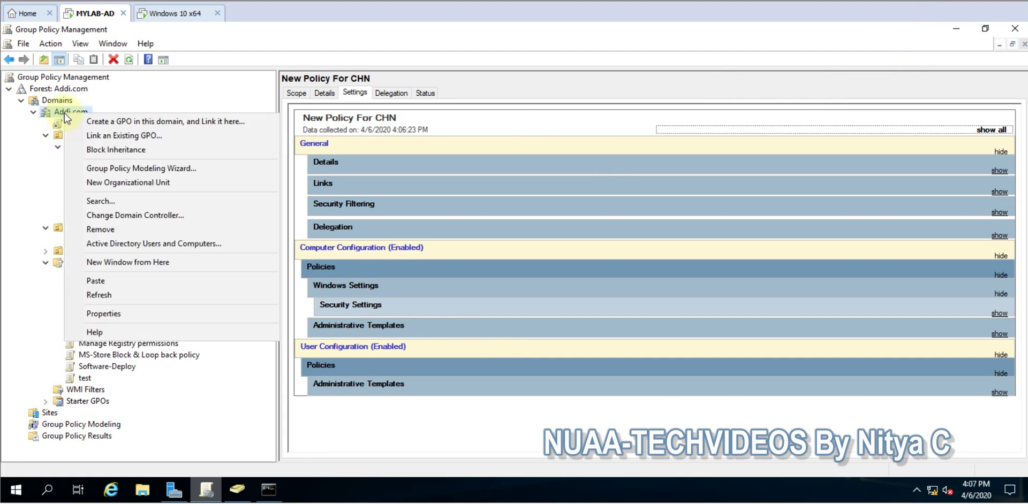
pyautogui.click(108, 182)
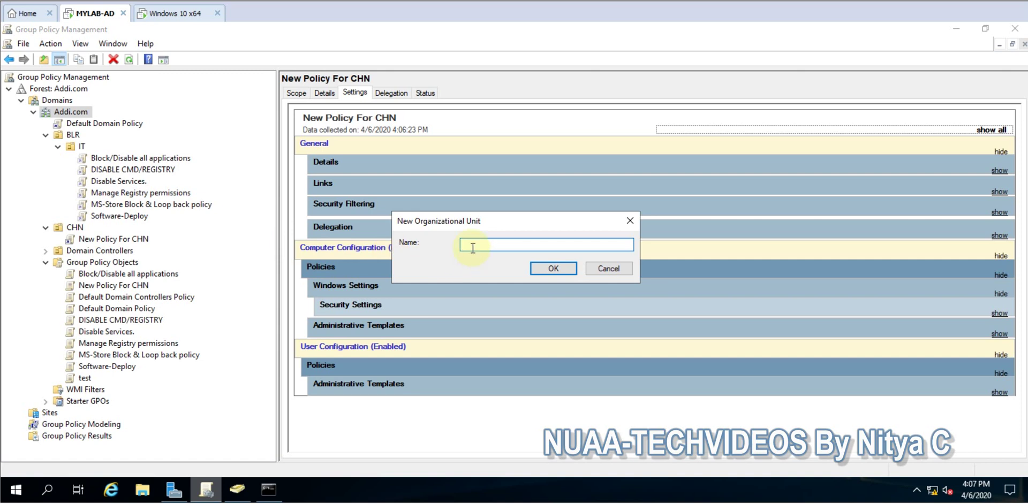
pyautogui.write('DEL')
pyautogui.click(554, 268)
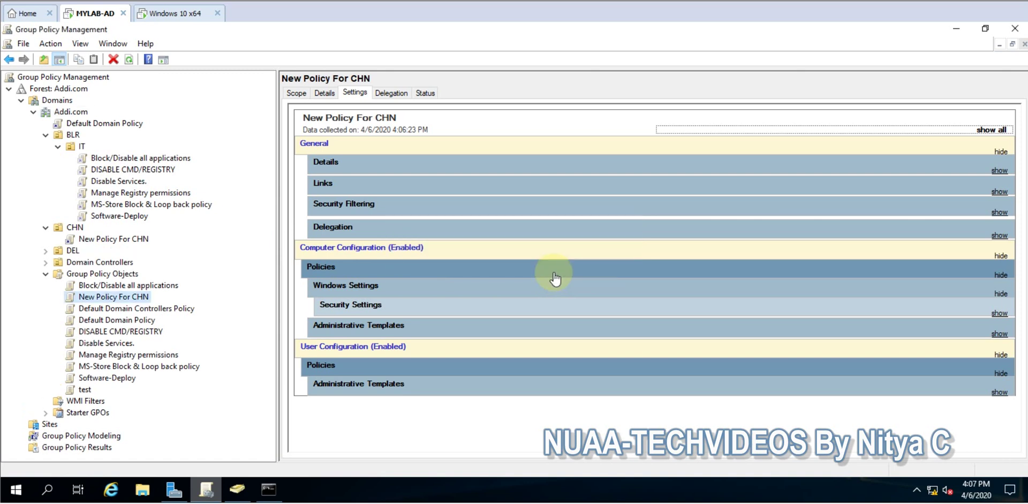
# - Create a GPO named Standard Policy without a starter GPO and link it to the DEL OU
pyautogui.rightClick(65, 252)
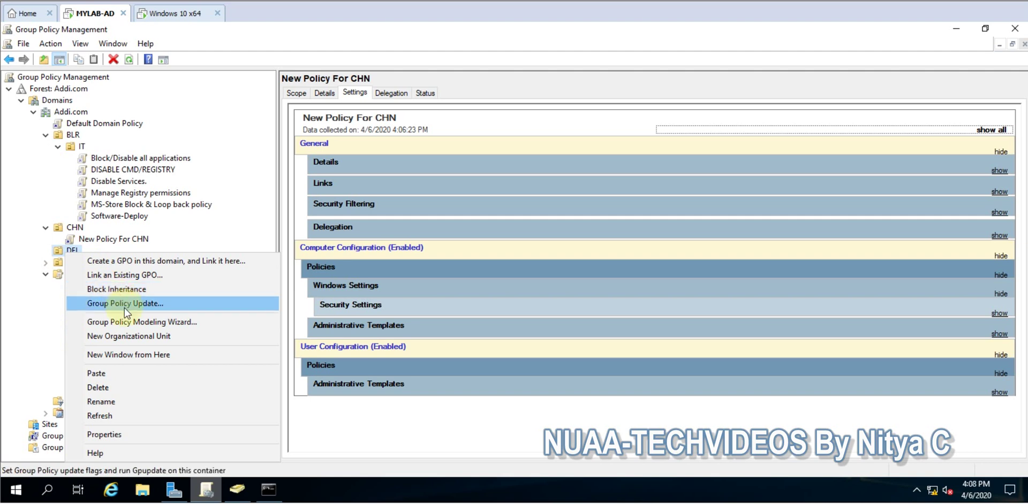
pyautogui.click(119, 262)
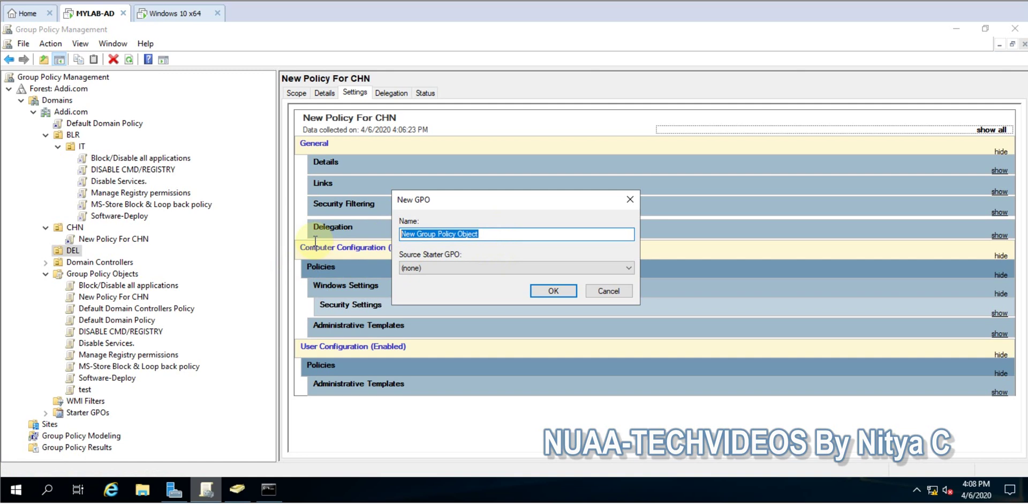
pyautogui.write('St')
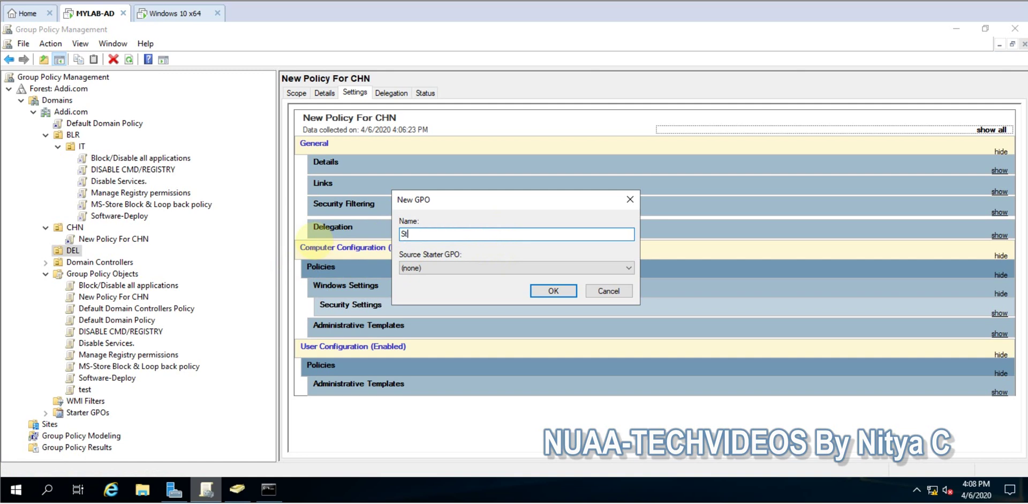
pyautogui.write('andard Policy')
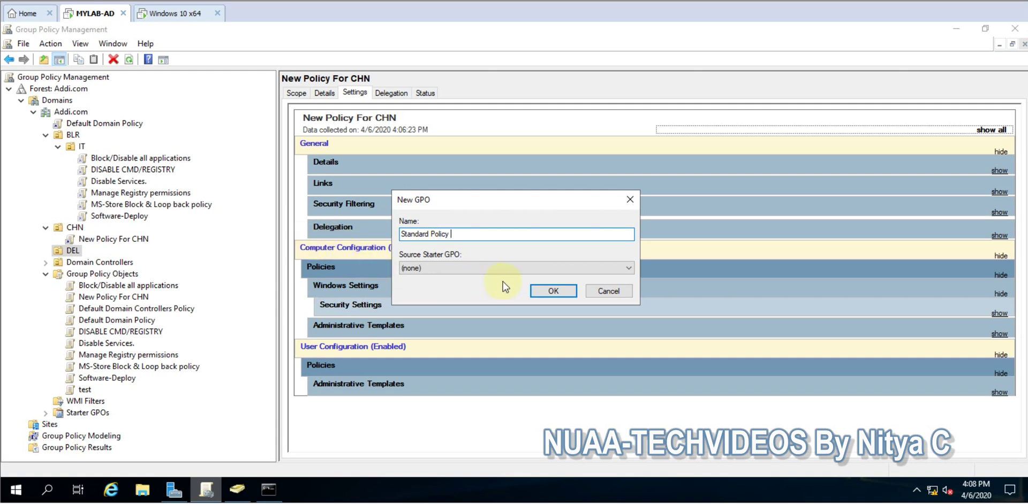
pyautogui.click(551, 291)
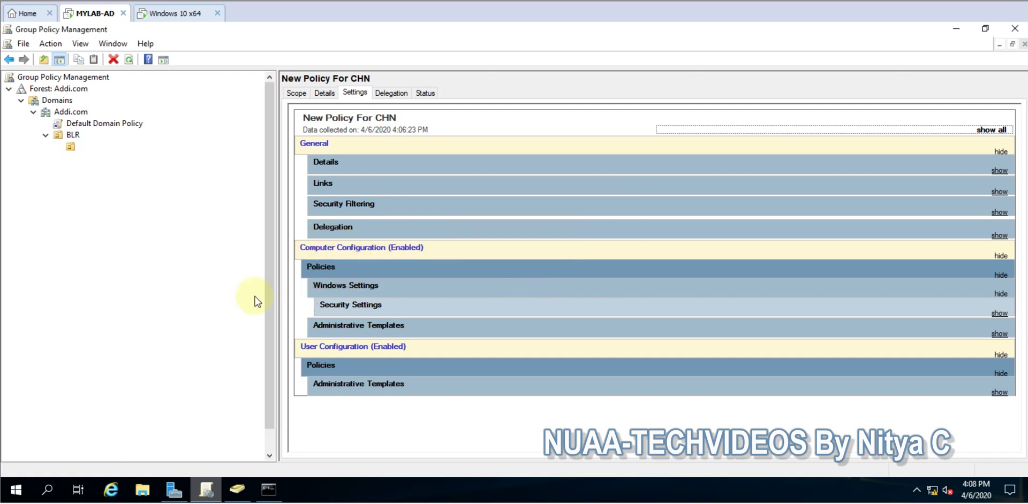
# - Review the computer and user configuration sections in the settings report of the Standard Policy linked to DEL
pyautogui.click(104, 262)
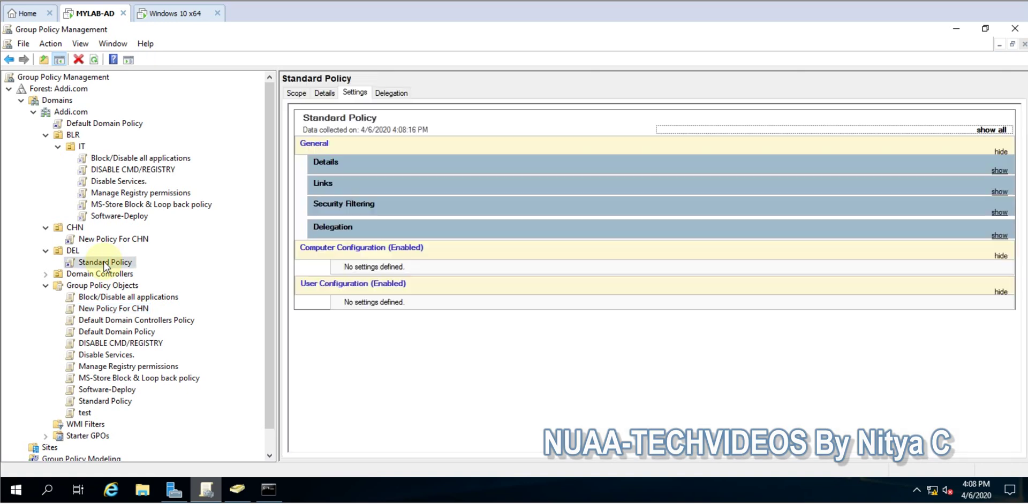
pyautogui.click(360, 251)
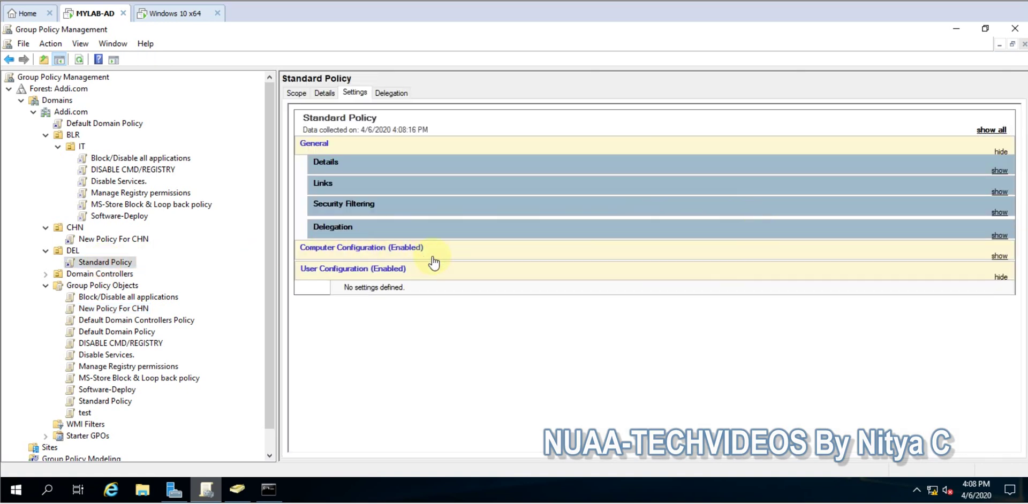
pyautogui.click(390, 271)
pyautogui.click(395, 248)
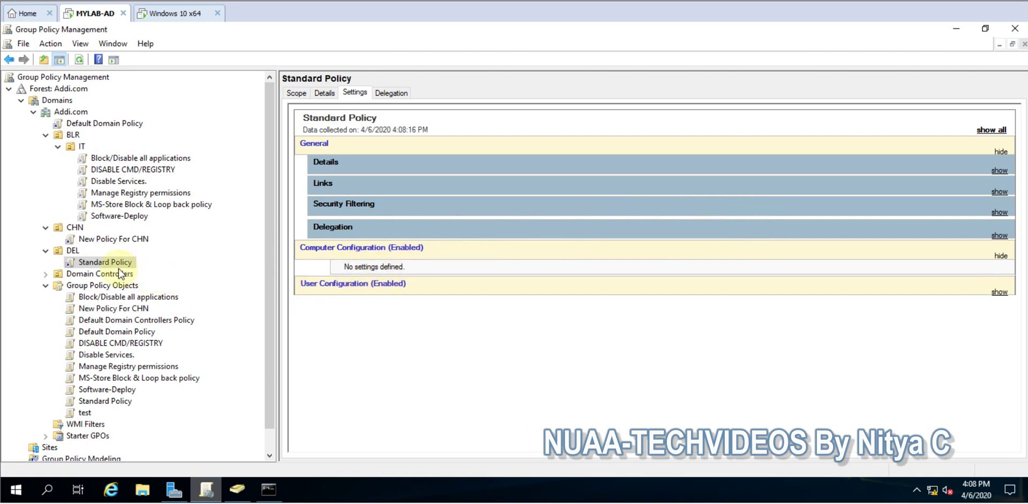
pyautogui.rightClick(112, 262)
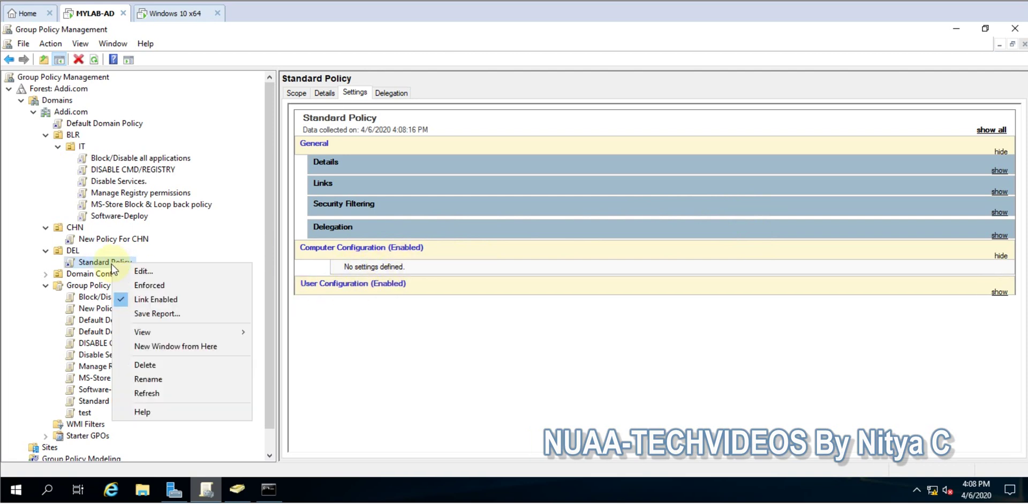
pyautogui.click(11, 355)
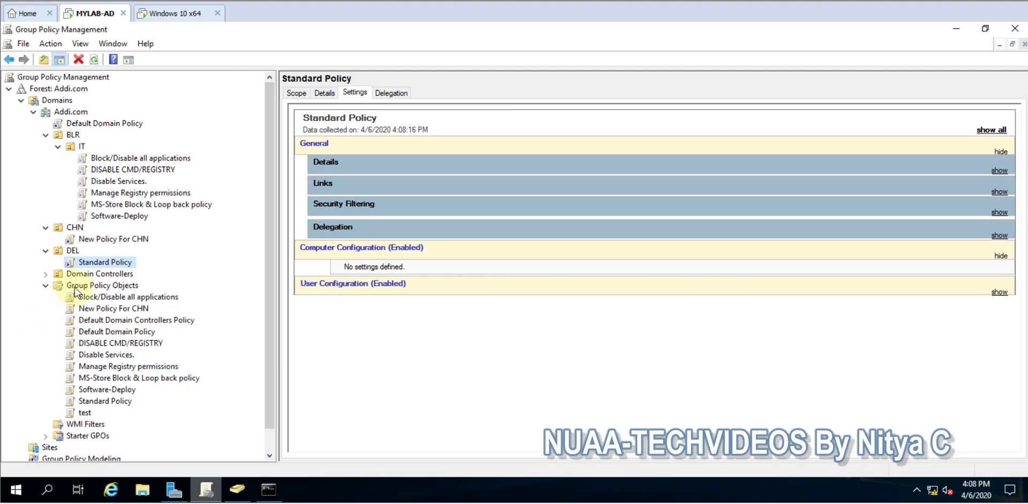
# - Start importing settings into Standard Policy under Group Policy Objects, skipping the backup of its existing settings
pyautogui.scroll(-1, 110, 391)
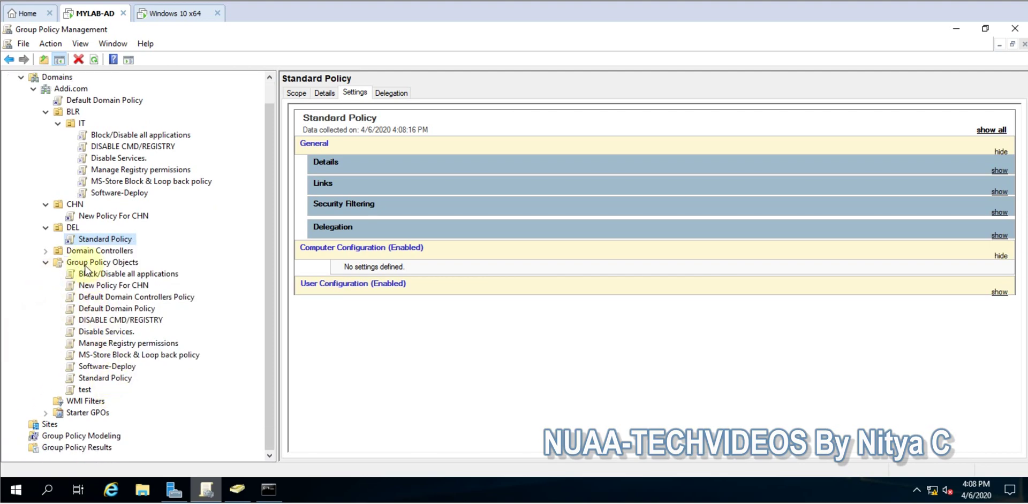
pyautogui.click(101, 263)
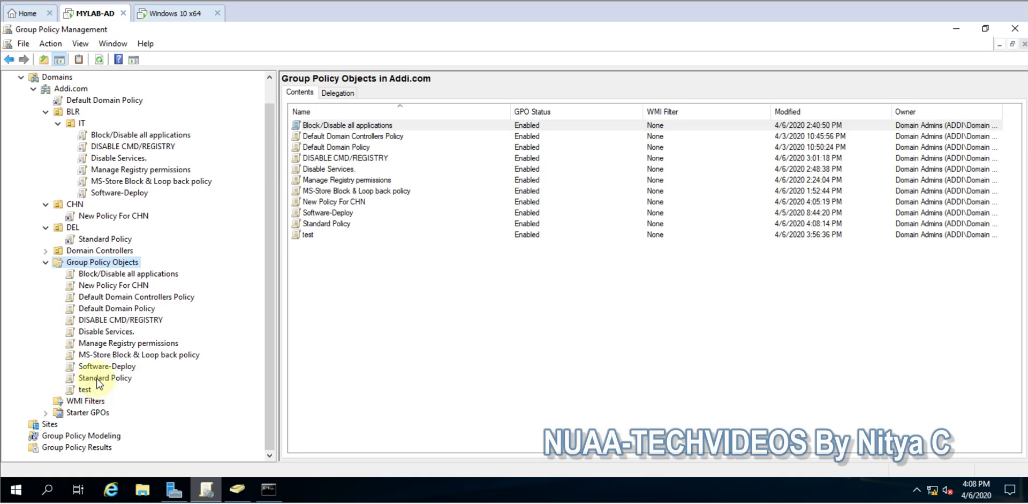
pyautogui.click(97, 379)
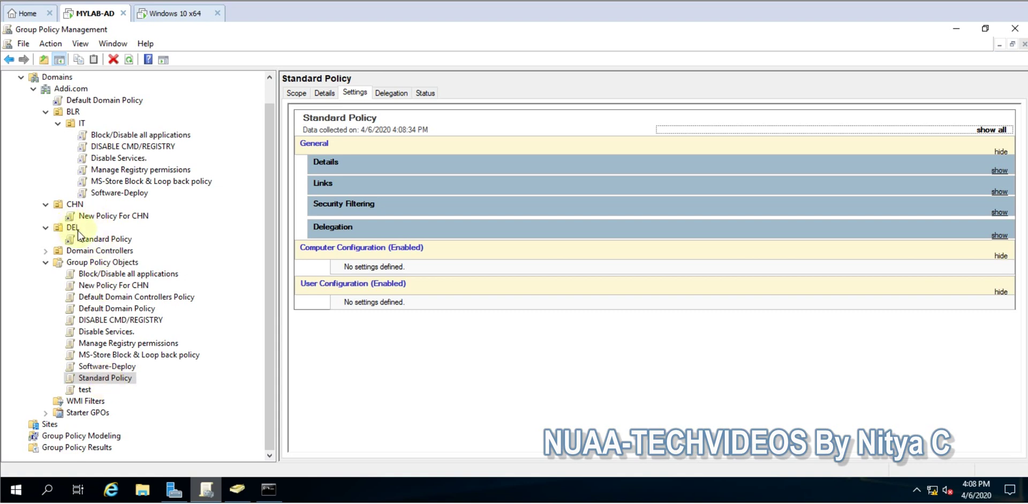
pyautogui.rightClick(110, 378)
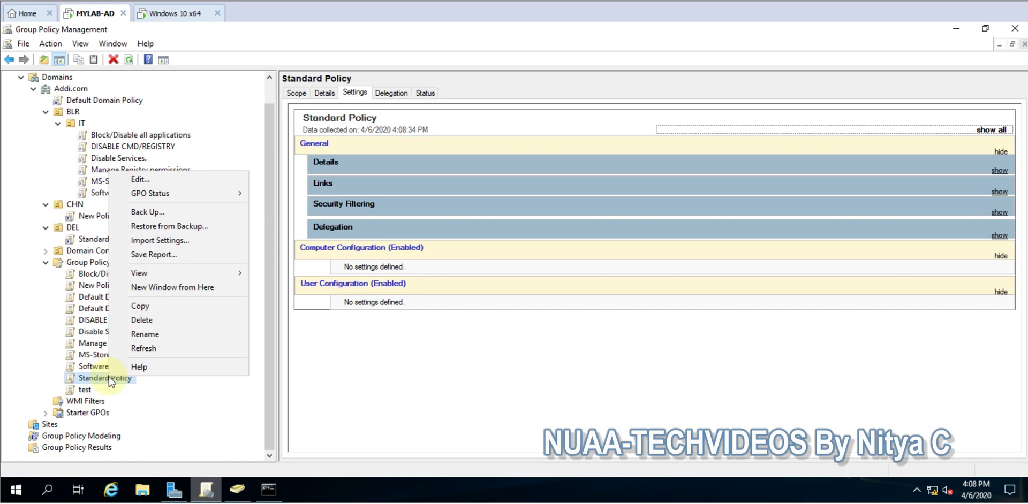
pyautogui.click(161, 241)
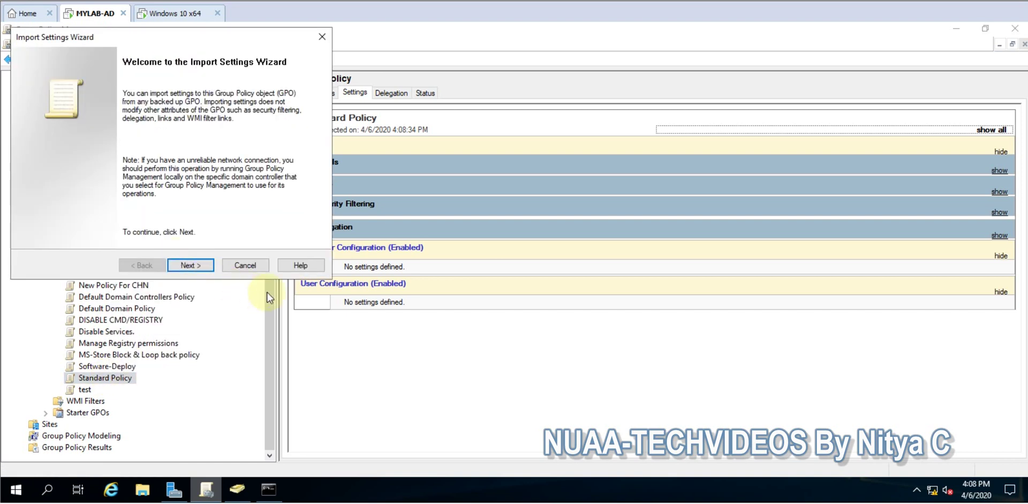
pyautogui.click(192, 267)
pyautogui.click(190, 266)
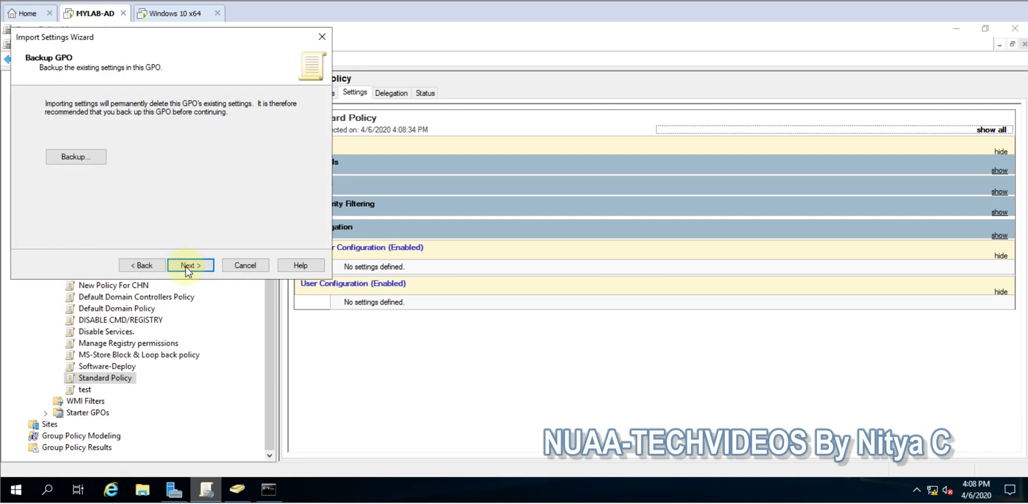
pyautogui.click(141, 266)
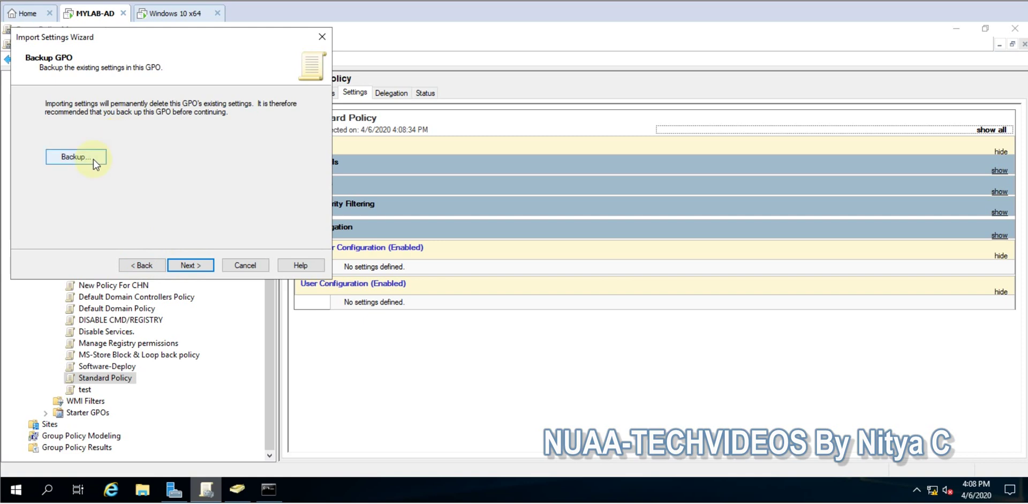
pyautogui.click(191, 265)
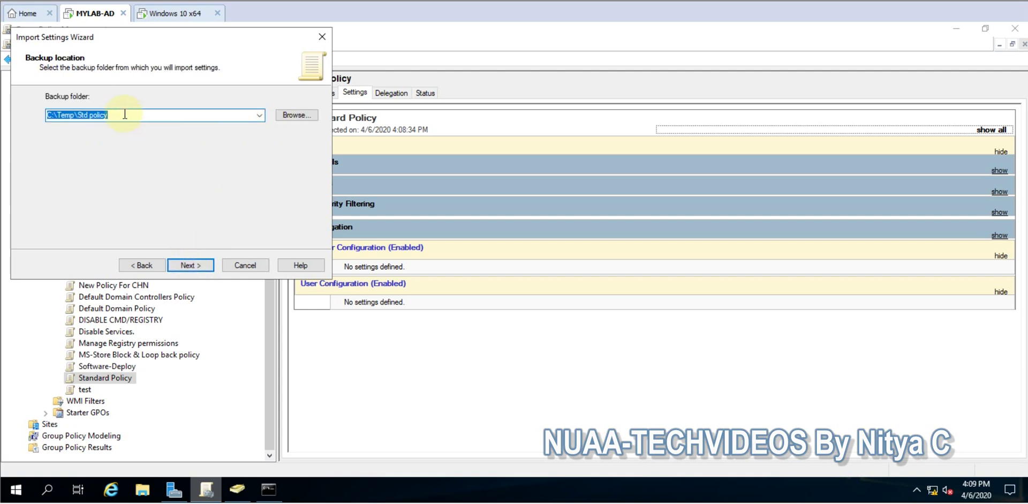
# - Accept C:\Temp\Std policy as the backup folder to import the settings from
pyautogui.click(114, 114)
pyautogui.moveTo(47, 115); pyautogui.dragTo(131, 110)
pyautogui.click(131, 117)
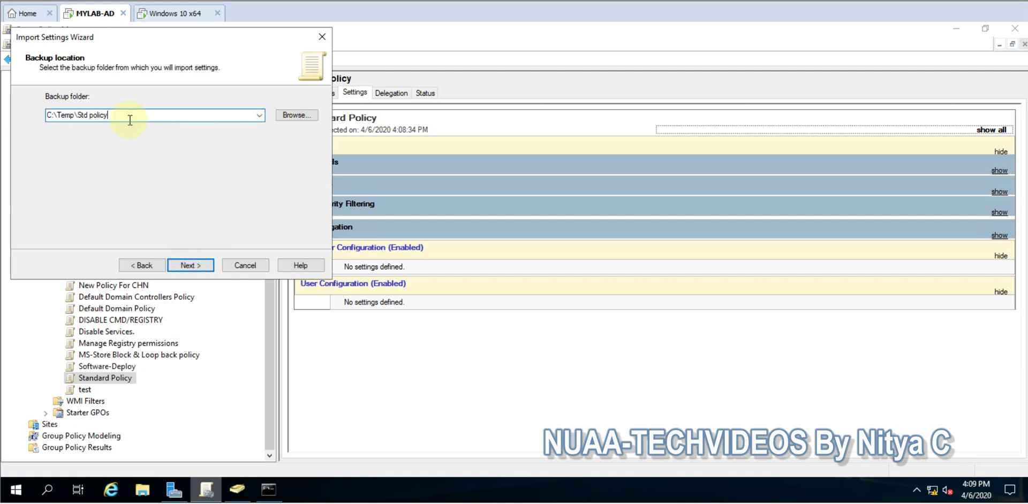
pyautogui.click(188, 266)
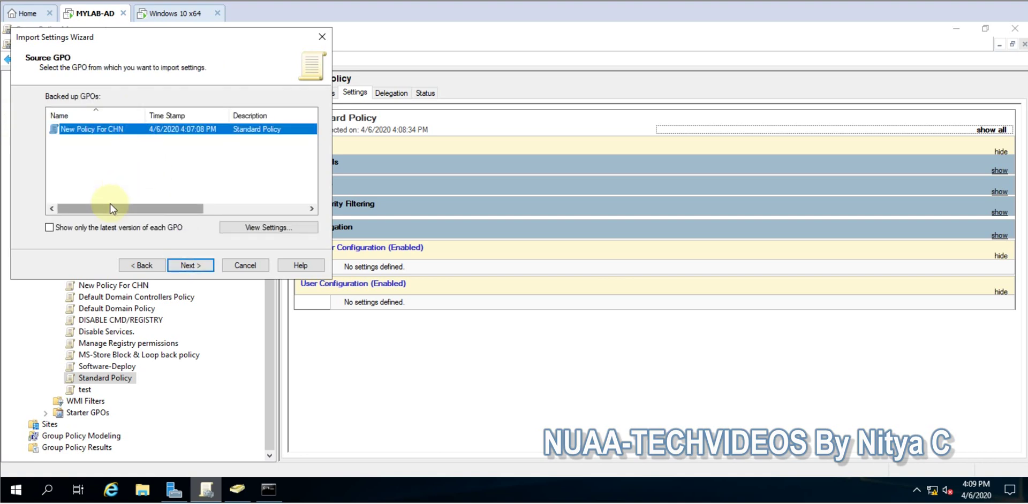
# - View the settings file of the backed-up New Policy For CHN, skim its contents and close it
pyautogui.moveTo(128, 209); pyautogui.dragTo(59, 209)
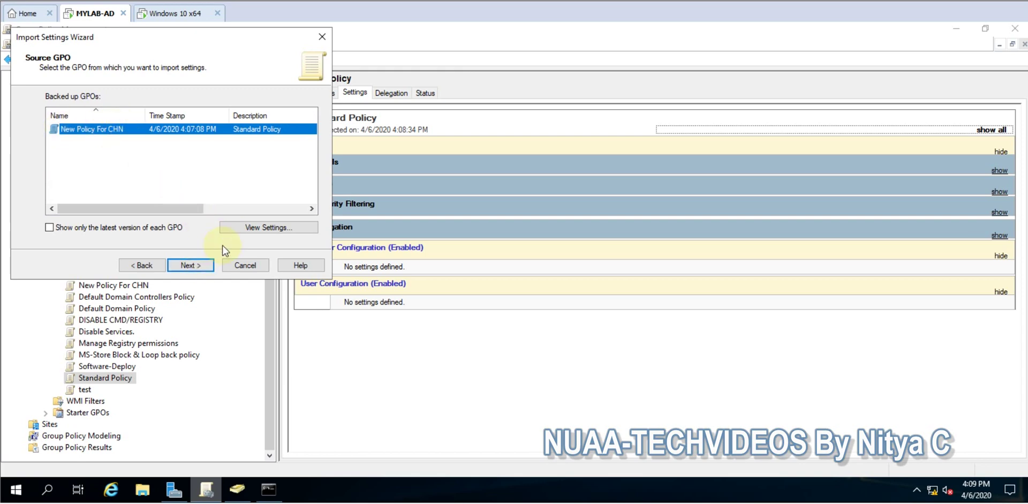
pyautogui.click(246, 227)
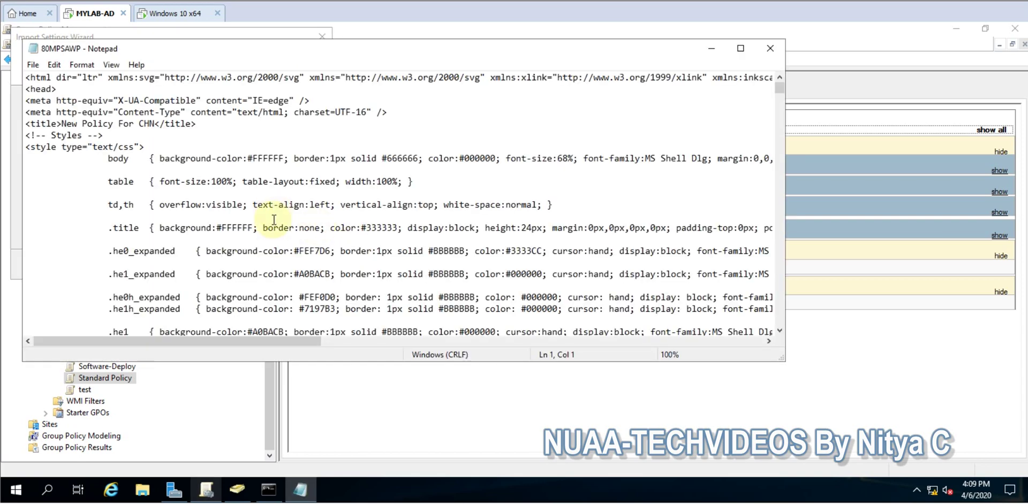
pyautogui.scroll(-5, 274, 225)
pyautogui.scroll(6, 274, 225)
pyautogui.scroll(-8, 275, 224)
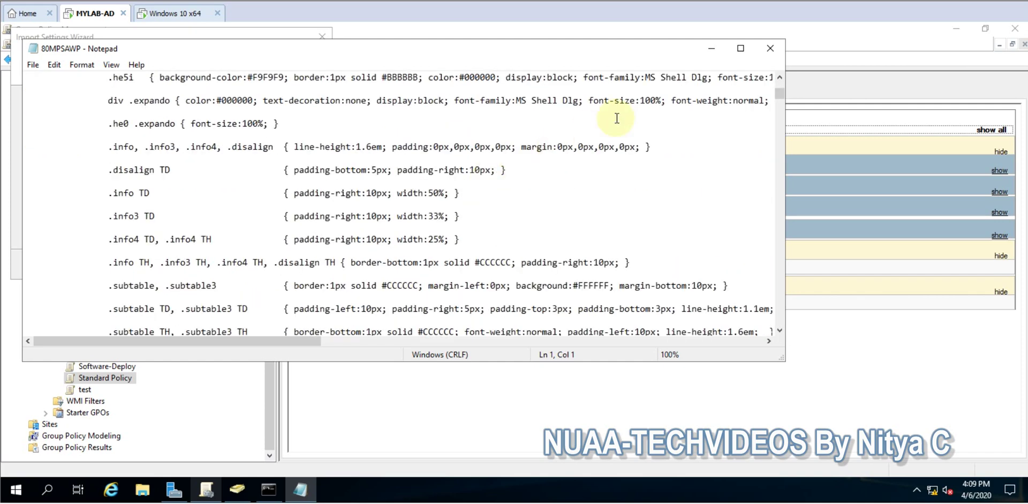
pyautogui.click(765, 50)
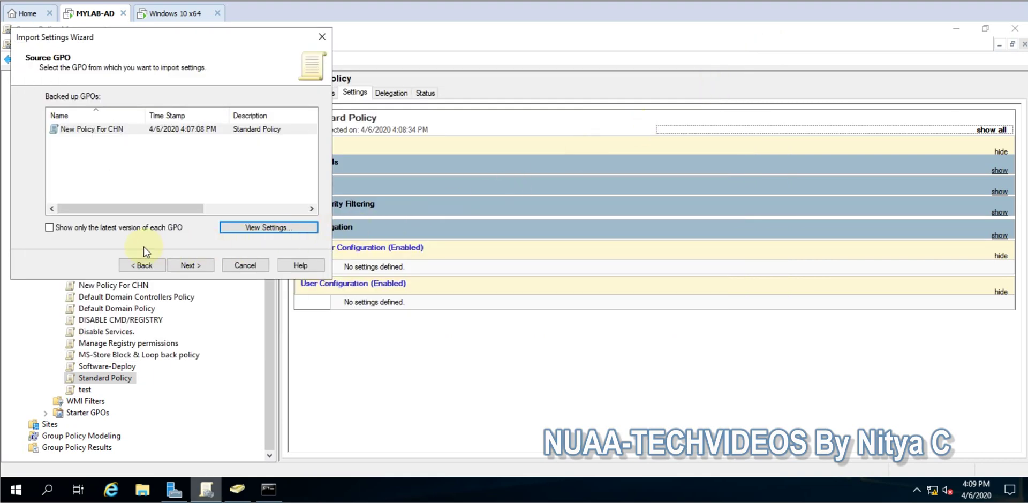
# - Choose the New Policy For CHN backup as the source GPO and complete the settings import
pyautogui.click(107, 130)
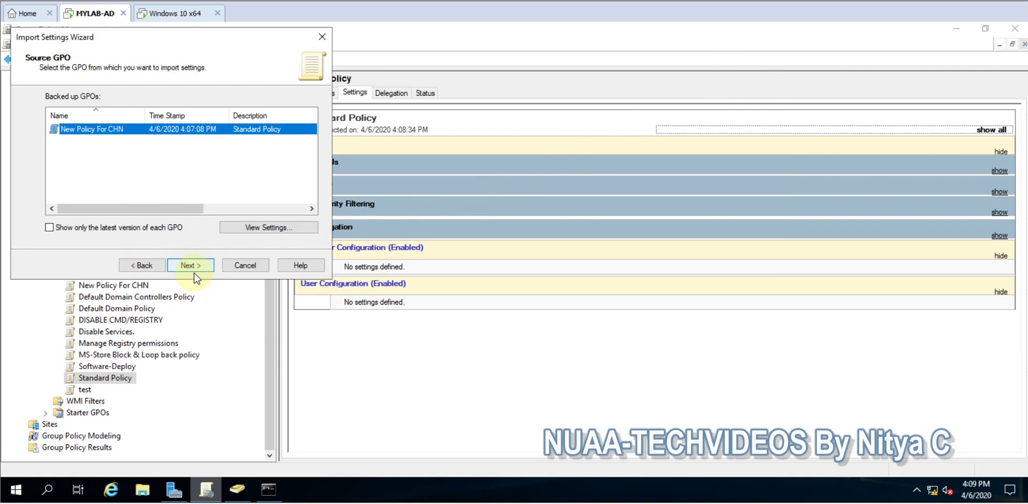
pyautogui.click(186, 267)
pyautogui.click(187, 266)
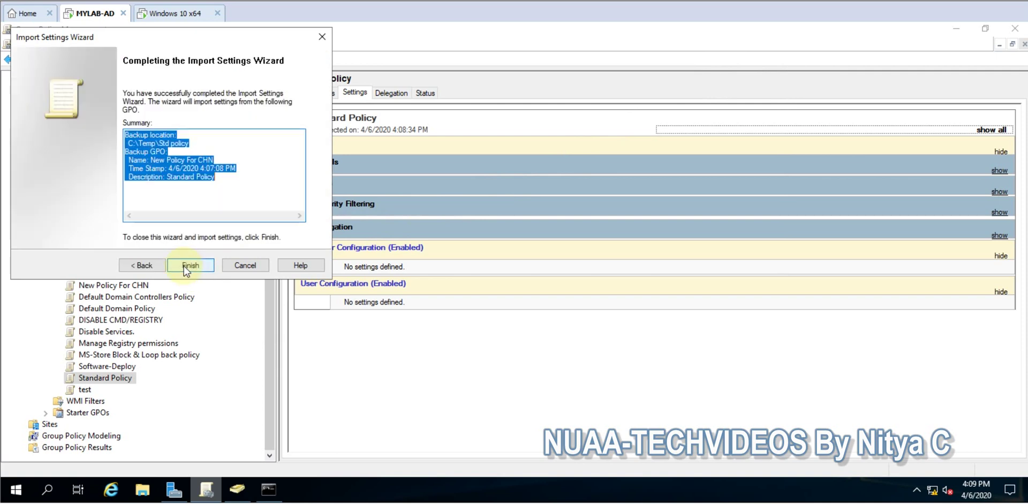
pyautogui.click(185, 266)
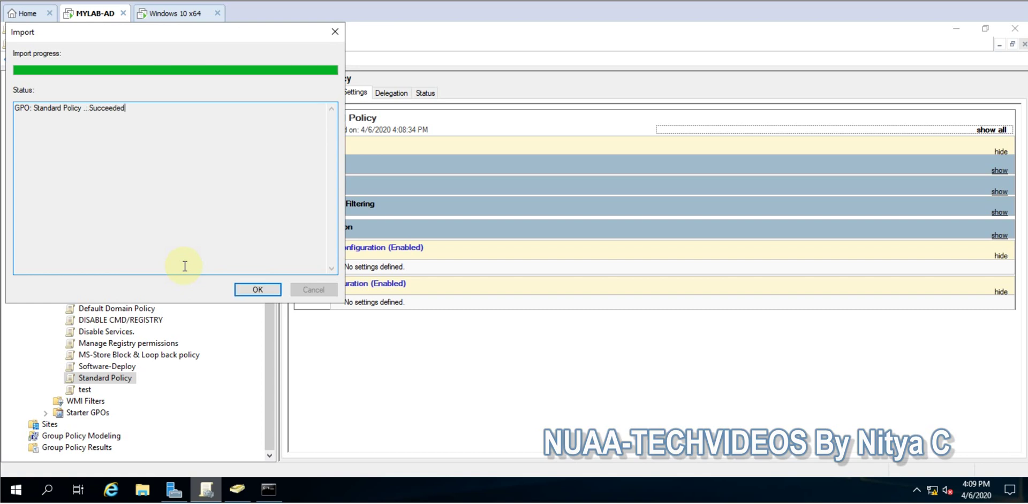
pyautogui.moveTo(151, 108); pyautogui.dragTo(3, 108)
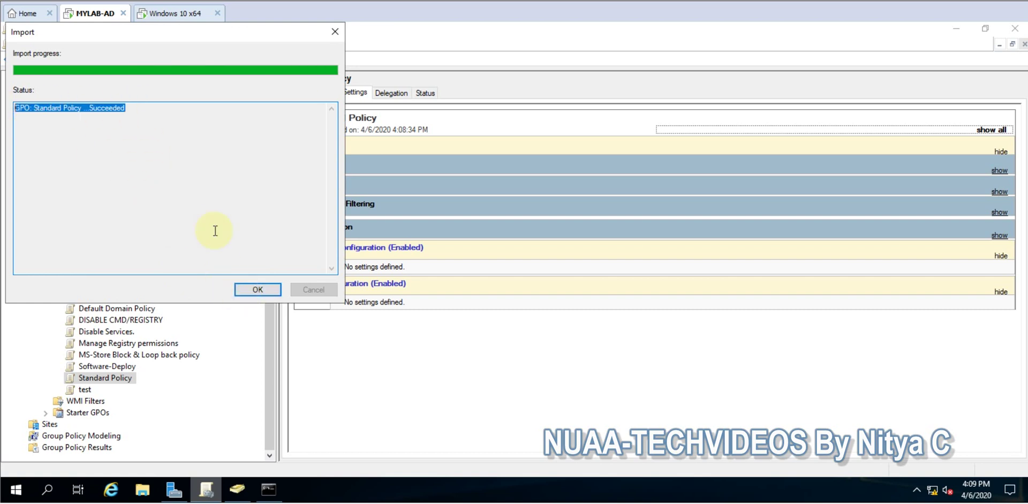
pyautogui.click(259, 292)
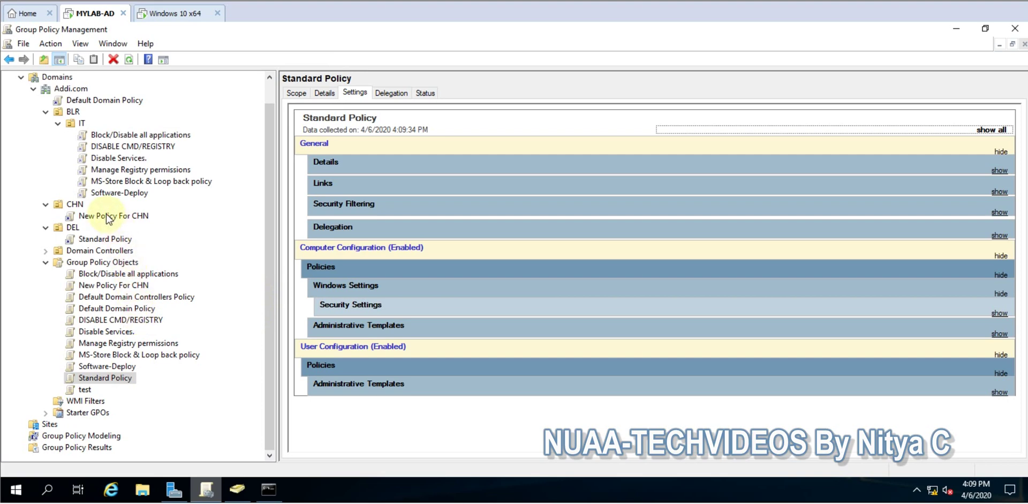
# - Examine the computer Security Settings in the settings report of the Standard Policy linked to DEL
pyautogui.click(108, 216)
pyautogui.click(113, 239)
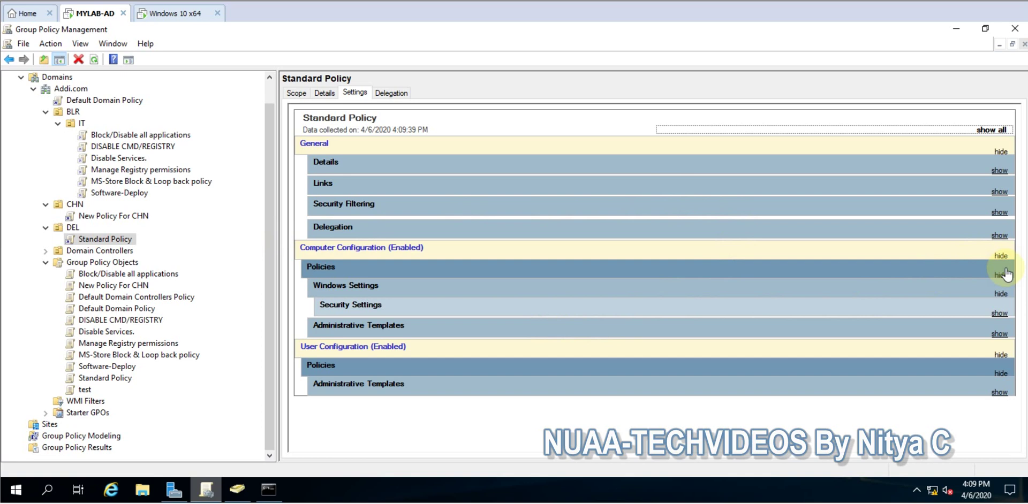
pyautogui.click(1000, 314)
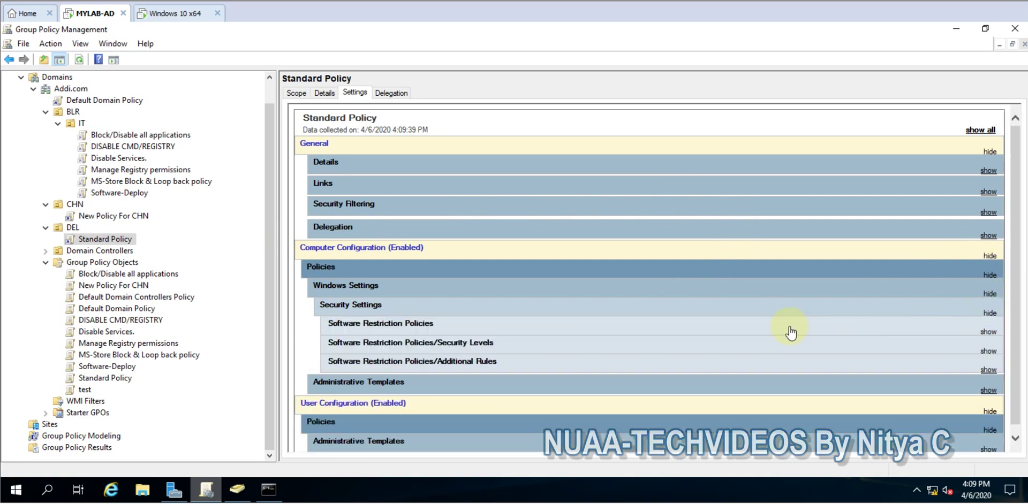